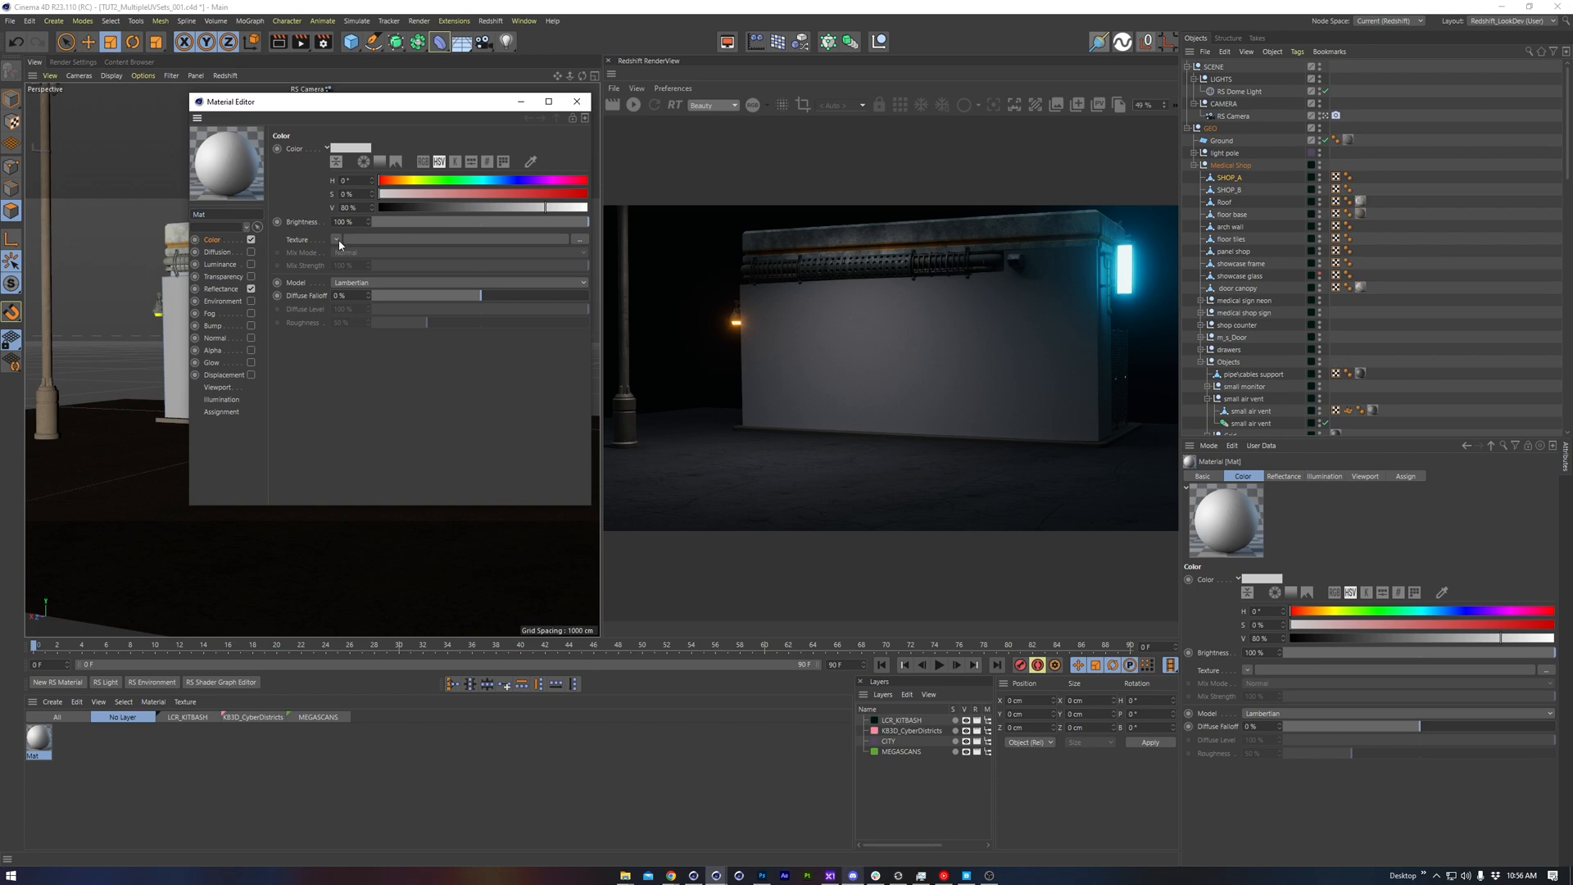
# Load a checkerboard shader into the color texture of the Mat material
pyautogui.click(336, 239)
pyautogui.moveTo(365, 533)
pyautogui.click(438, 568)
pyautogui.click(368, 249)
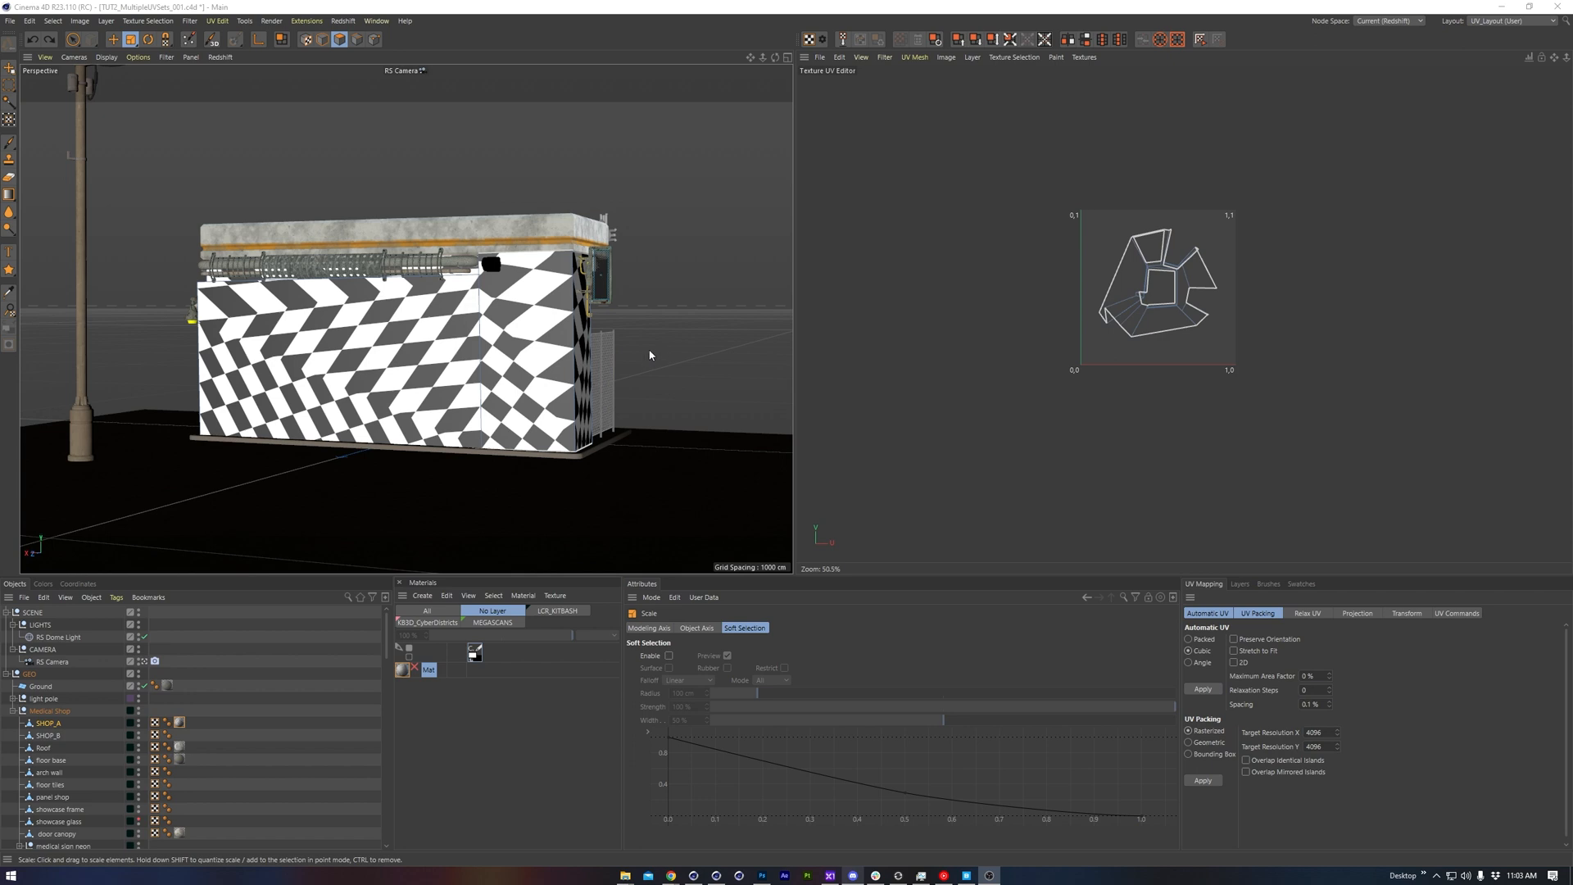
# Unwrap the SHOP_A object with the Packed automatic UV method
pyautogui.click(1189, 639)
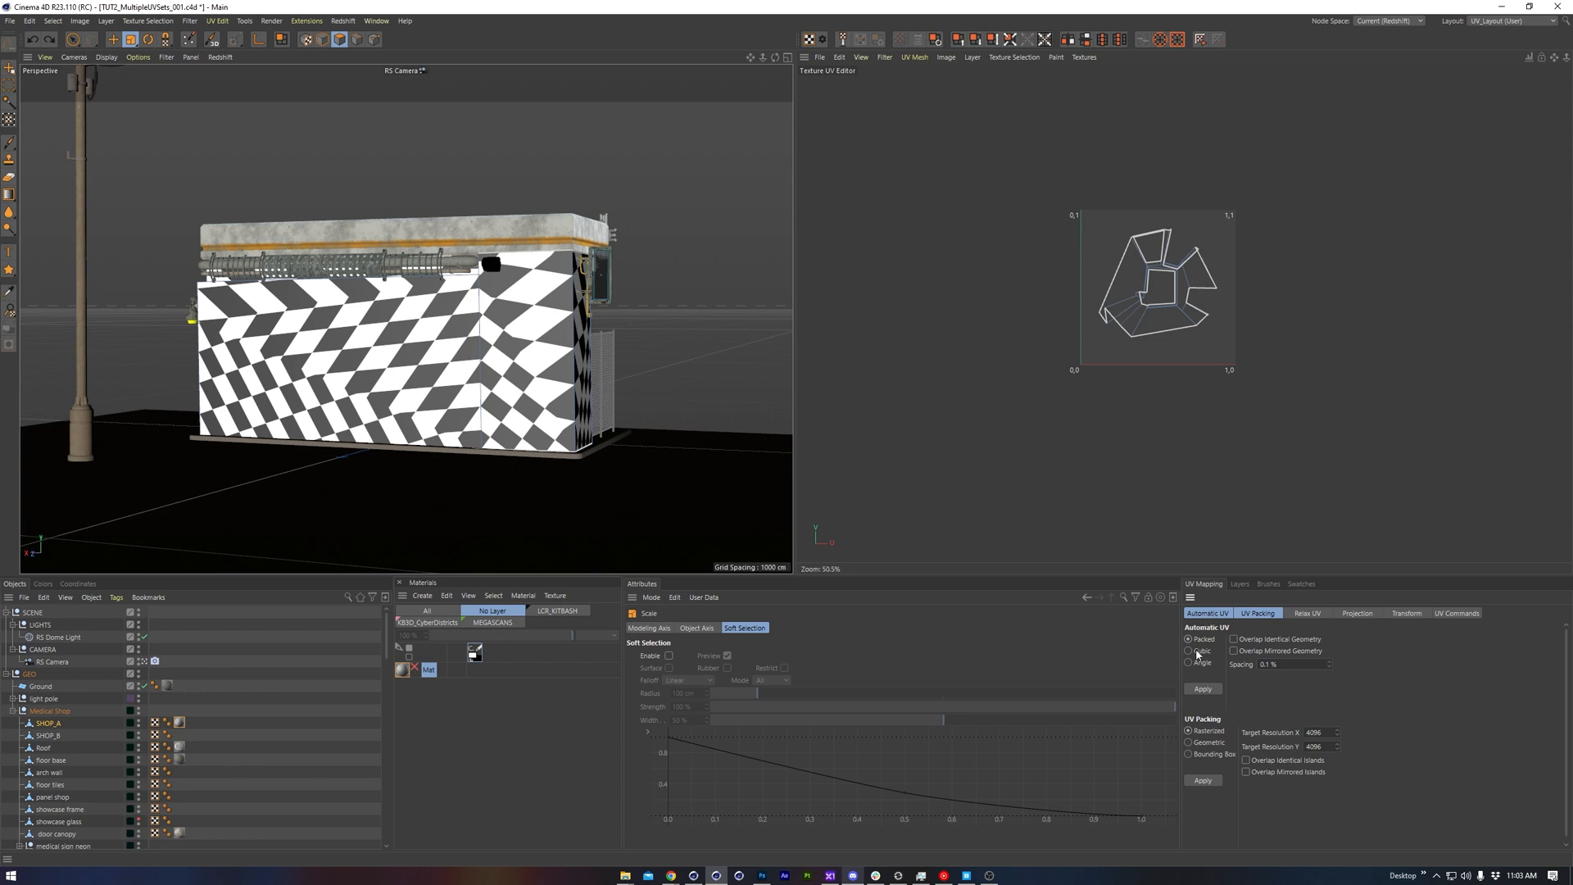
pyautogui.click(1203, 689)
pyautogui.press('h')
pyautogui.keyDown('alt'); pyautogui.moveTo(1123, 331); pyautogui.dragTo(1124, 344, button='middle'); pyautogui.keyUp('alt')
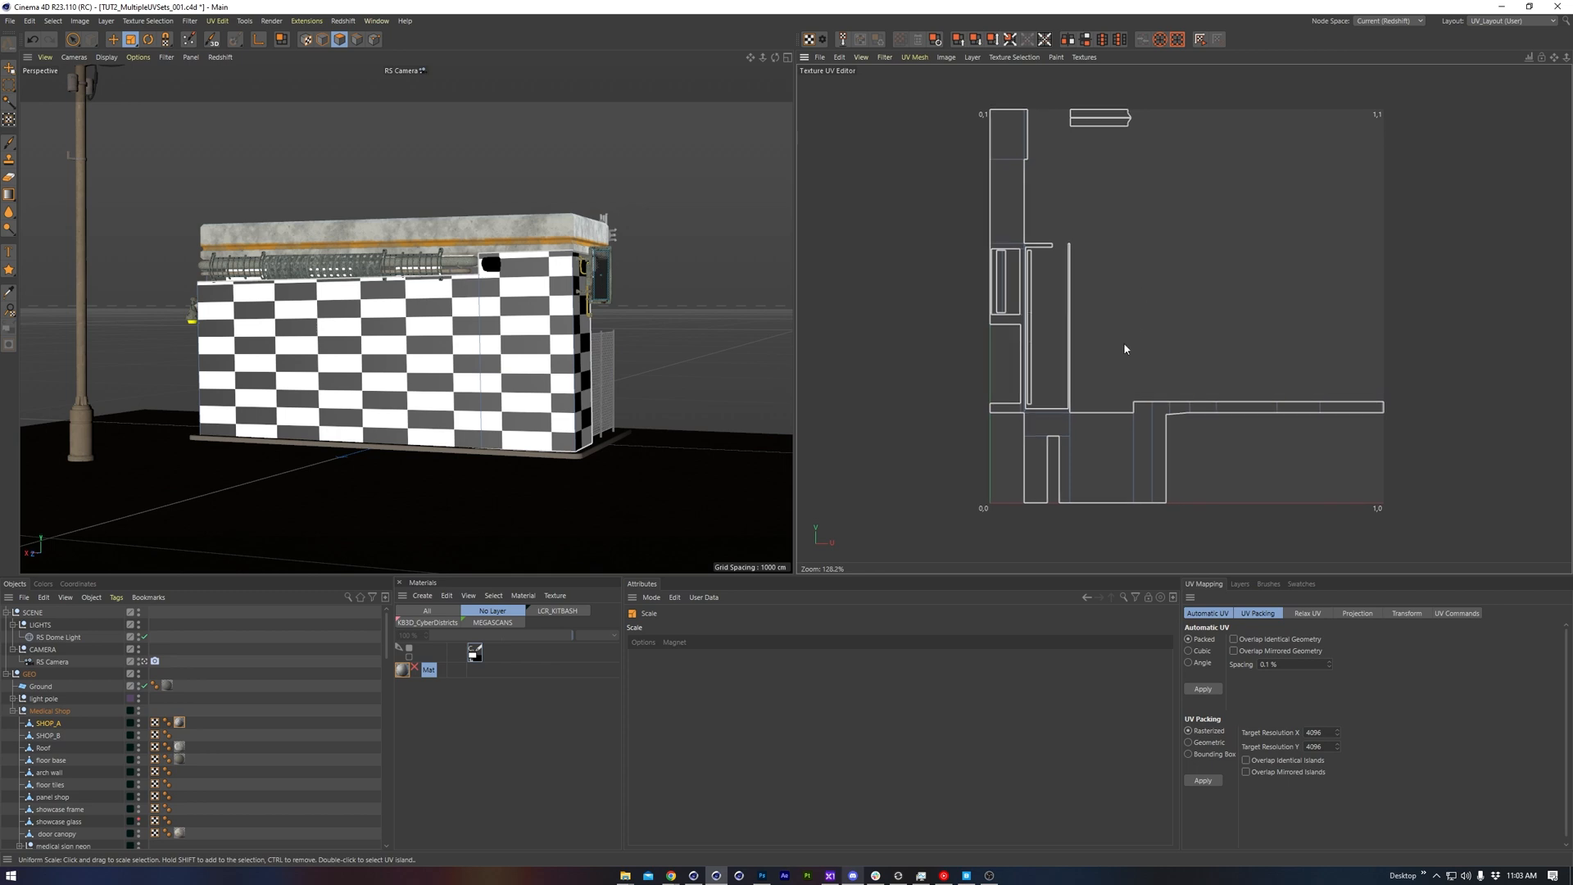
# Unwrap the SHOP_A object with the Cubic automatic UV method
pyautogui.click(380, 311)
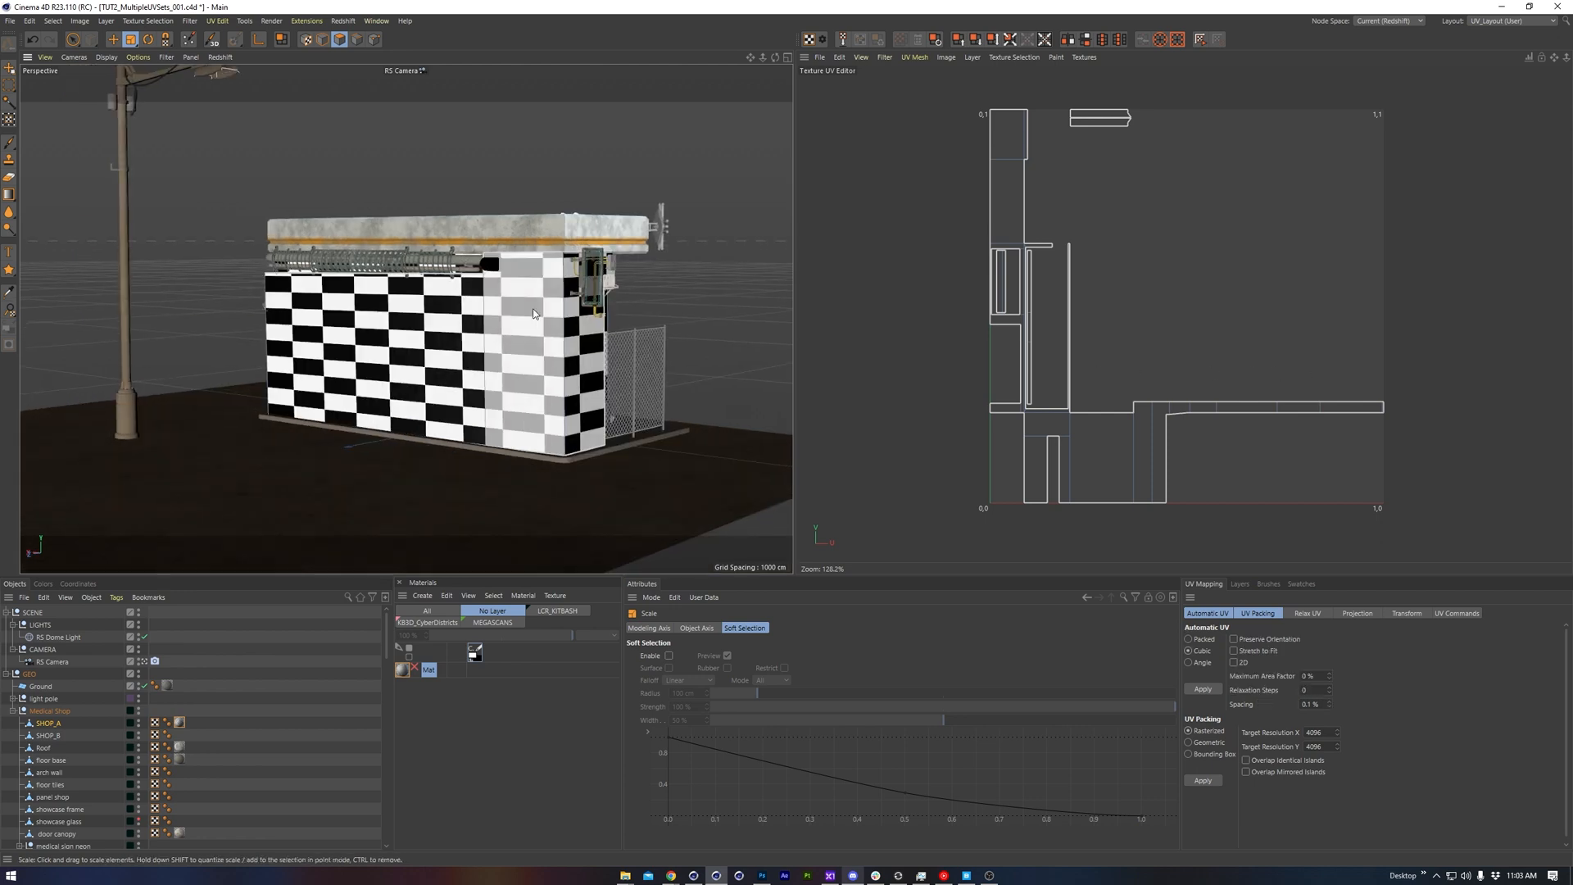
pyautogui.click(1200, 690)
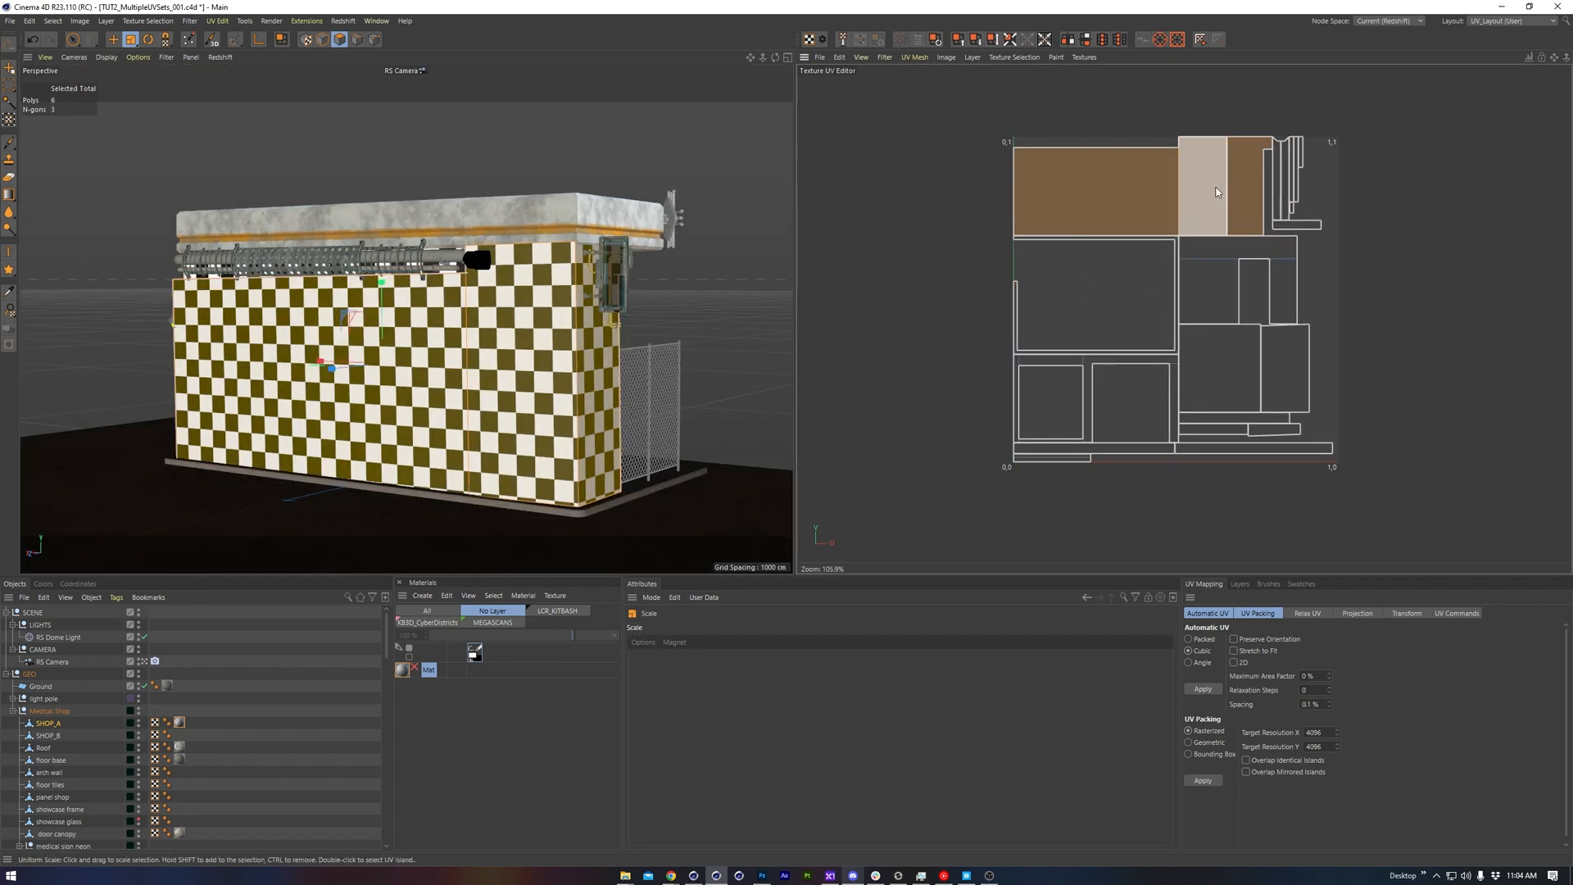
# Display the UV mesh of the shop as Multi-Color Islands
pyautogui.scroll(5, 1218, 192)
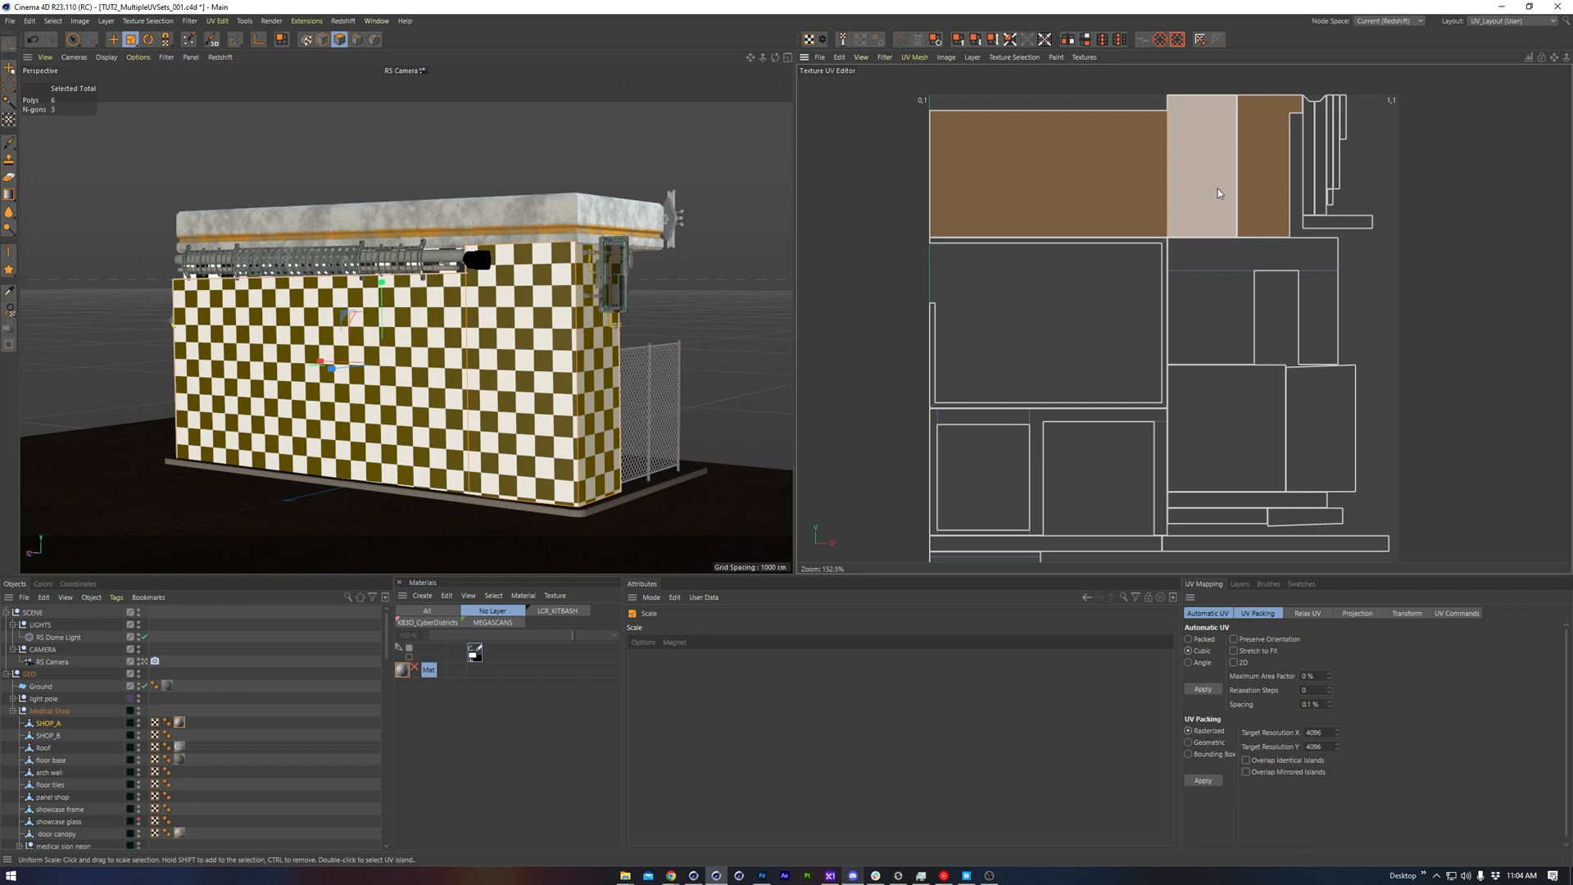
pyautogui.press('e')
pyautogui.click(860, 57)
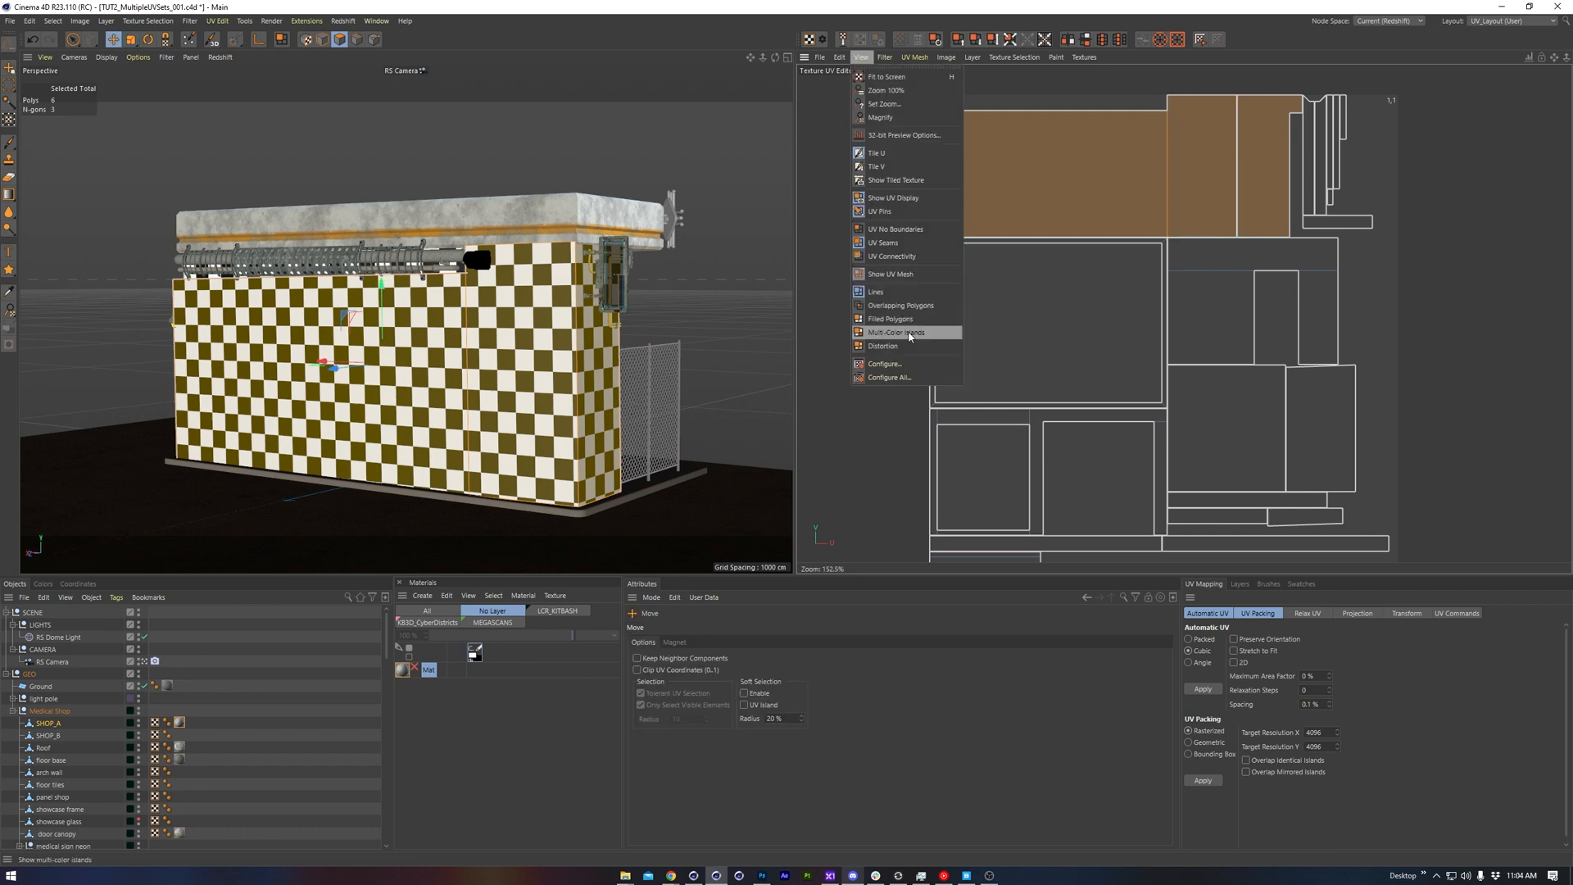
pyautogui.click(910, 333)
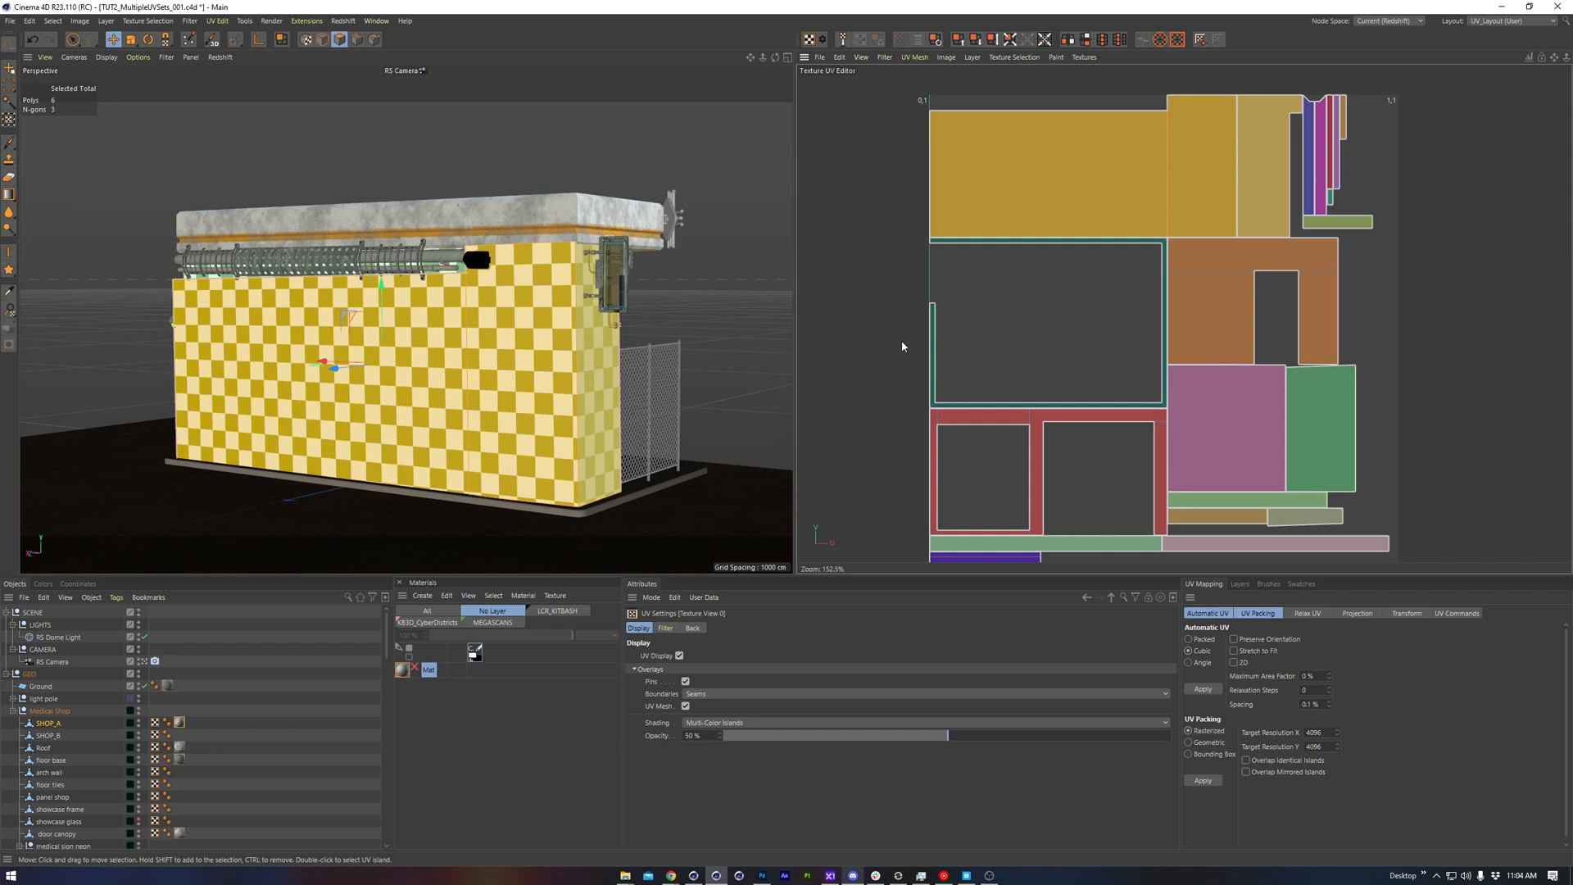
# Set the UV display's shading to Filled Polygons and its boundaries to Connectivity, and inspect the matching edges of the wall islands
pyautogui.click(733, 723)
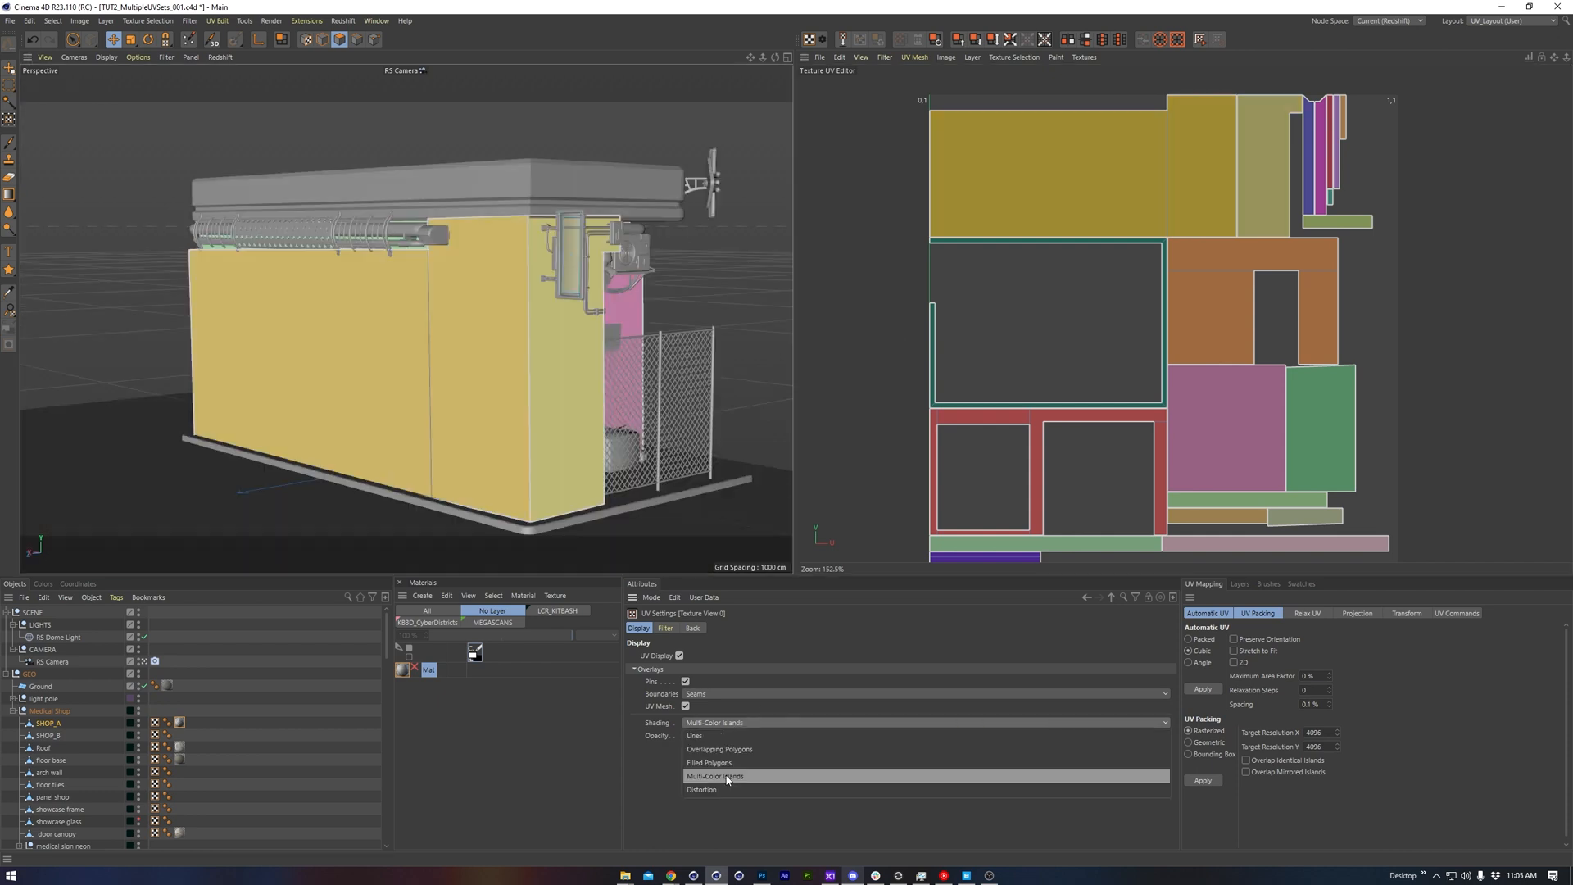
pyautogui.click(725, 763)
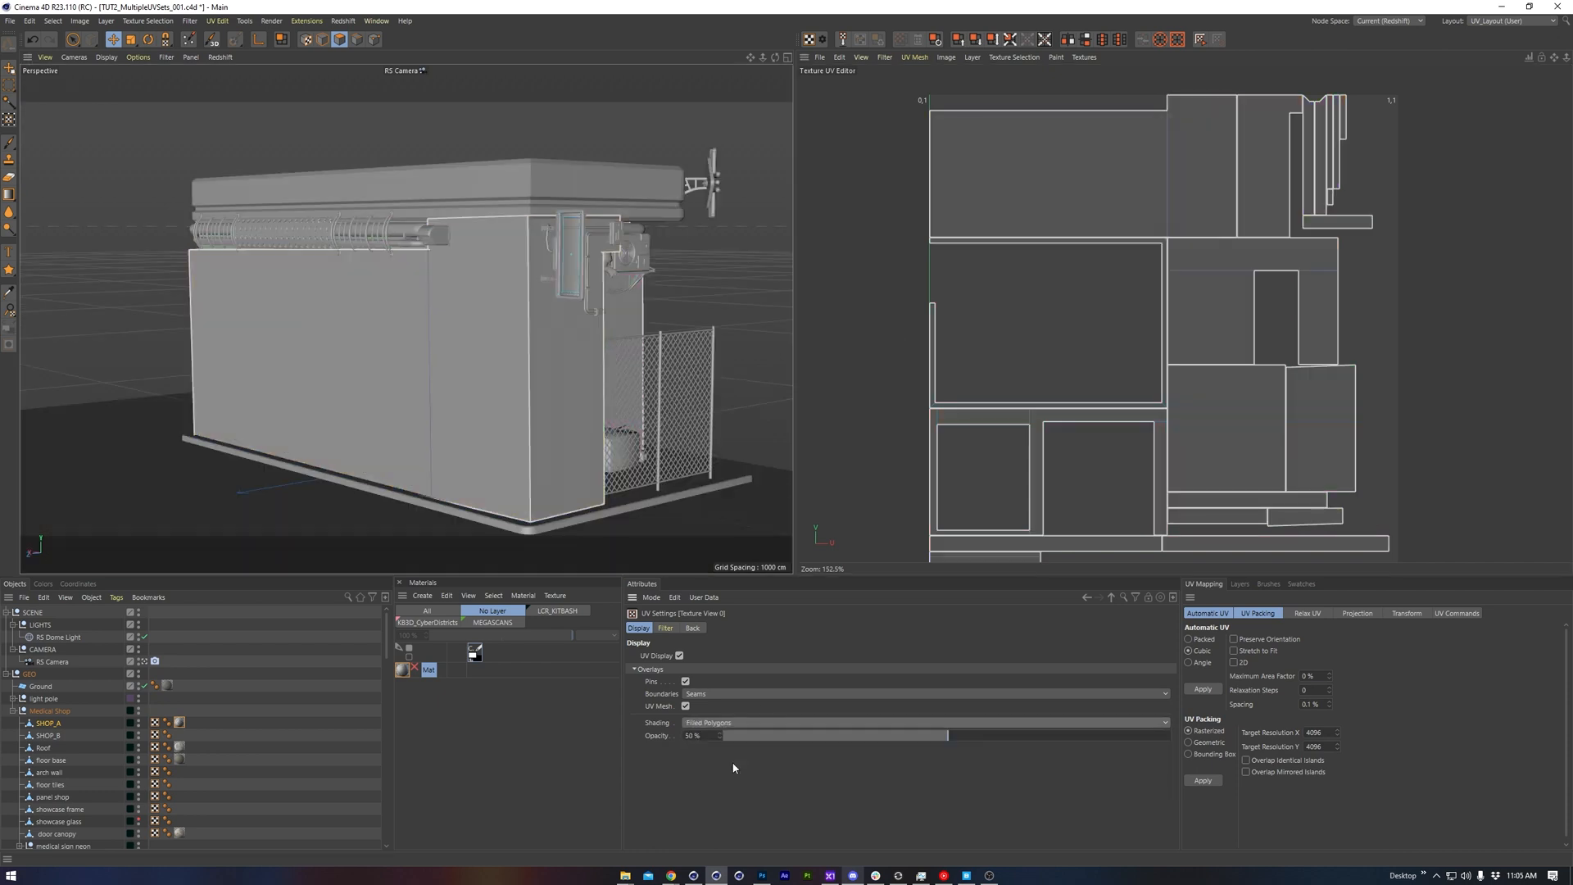
pyautogui.click(725, 693)
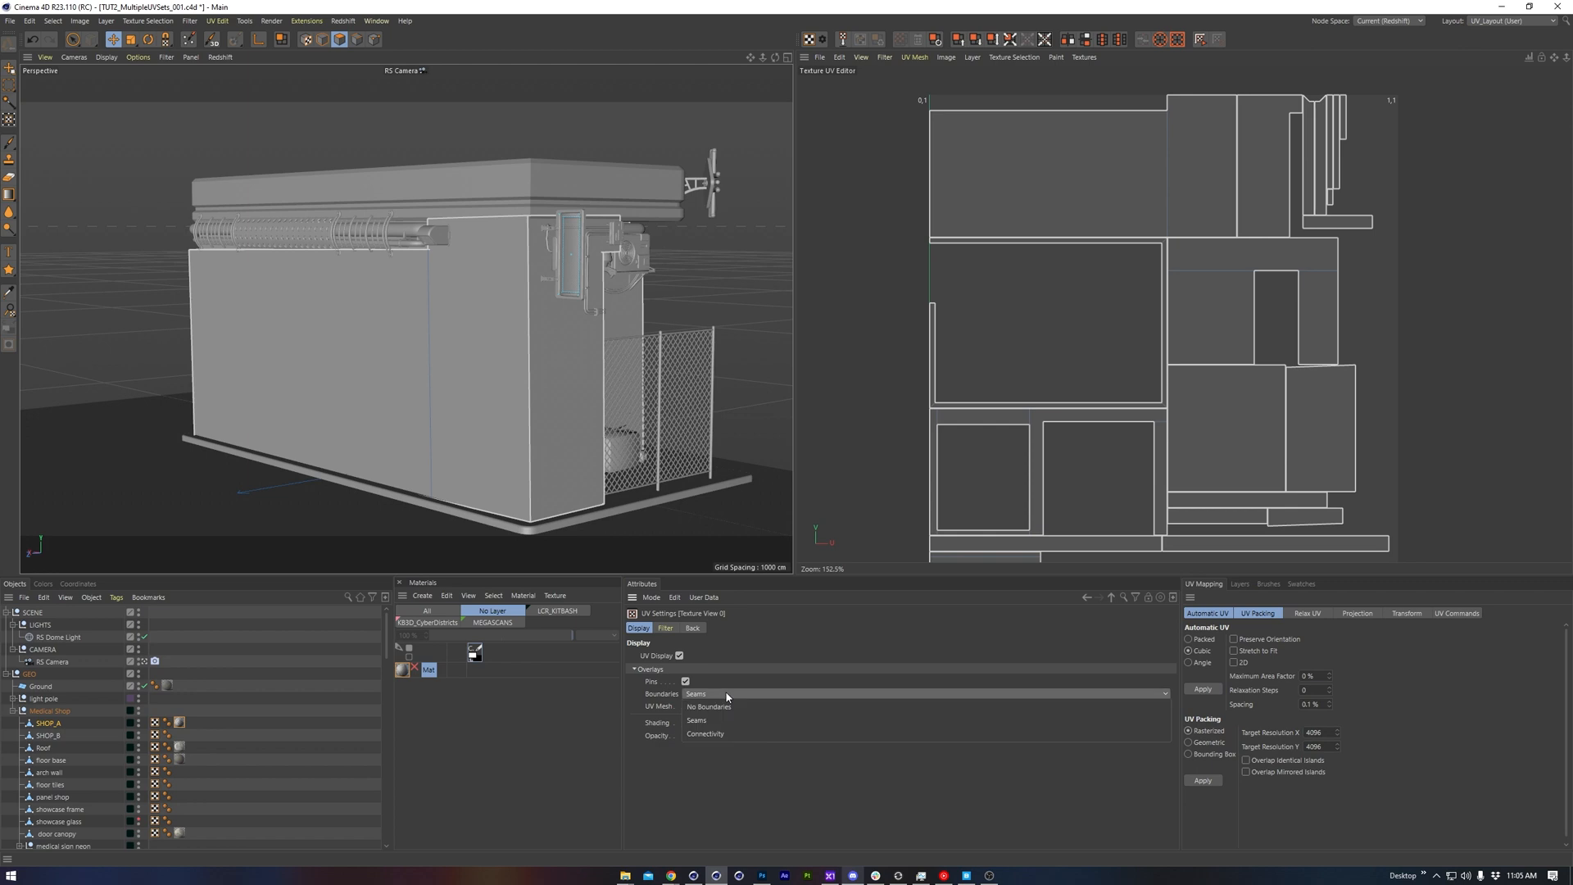
pyautogui.click(721, 737)
pyautogui.scroll(6, 1178, 190)
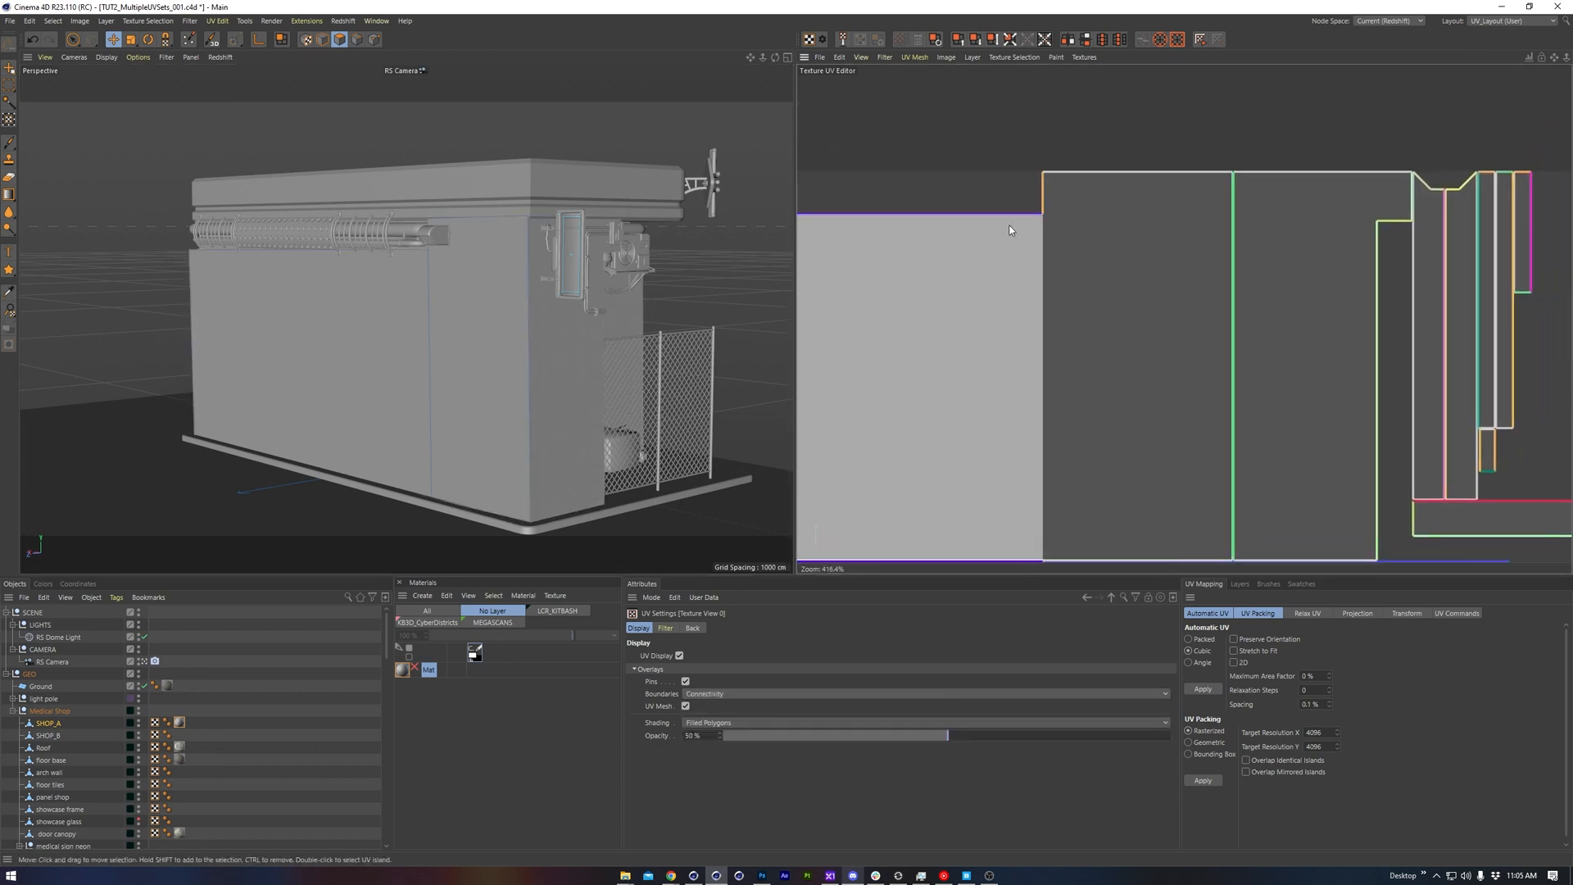
pyautogui.scroll(-6, 1231, 196)
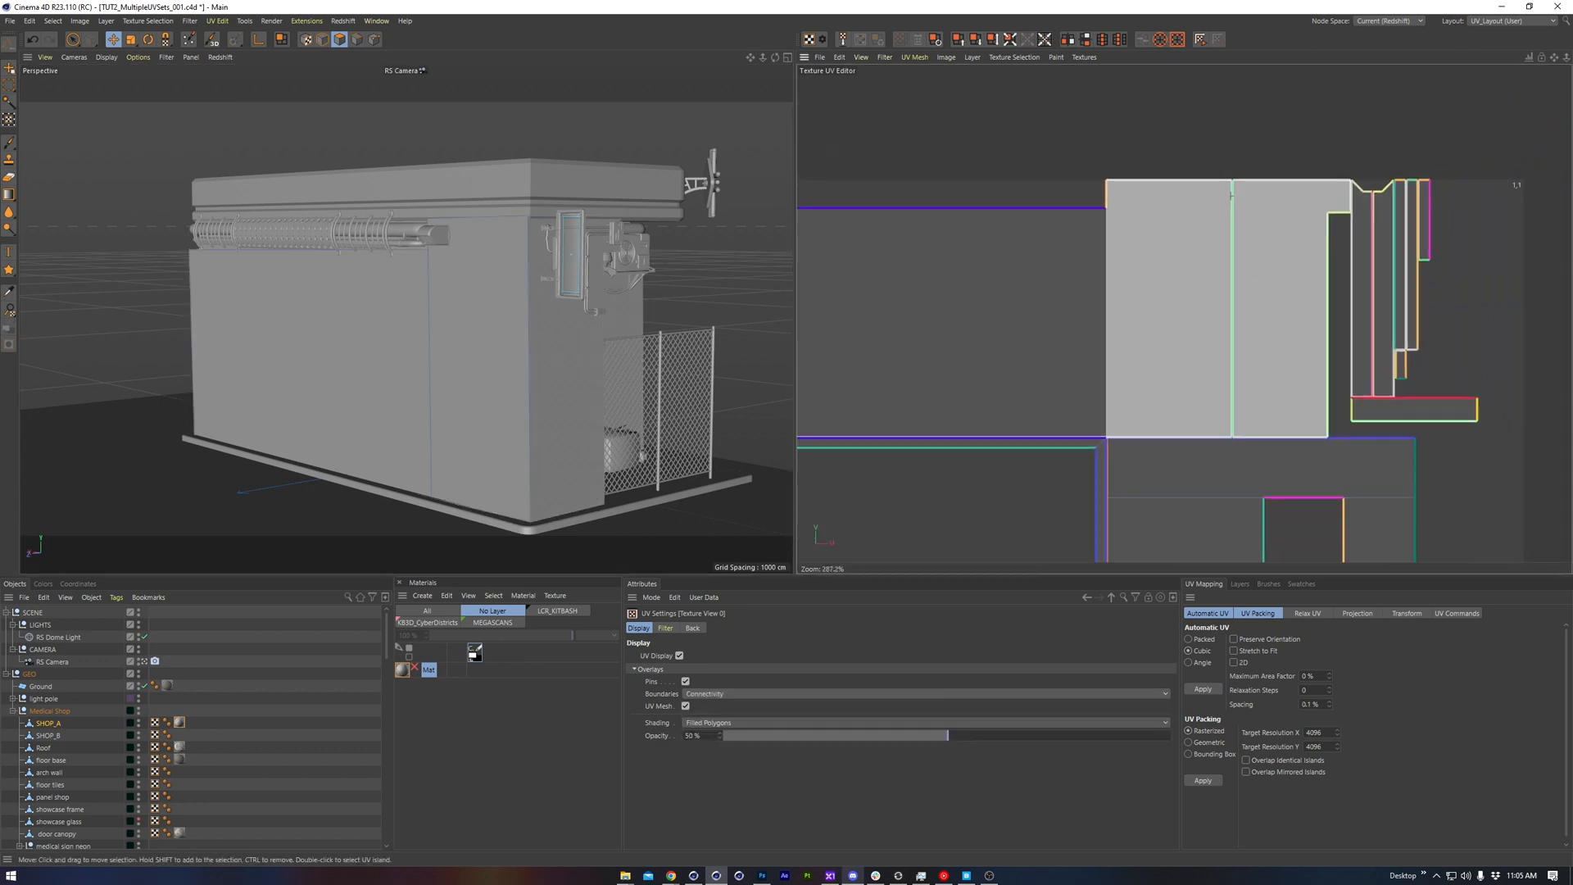
pyautogui.keyDown('alt'); pyautogui.moveTo(1255, 294); pyautogui.dragTo(1277, 211, button='middle'); pyautogui.keyUp('alt')
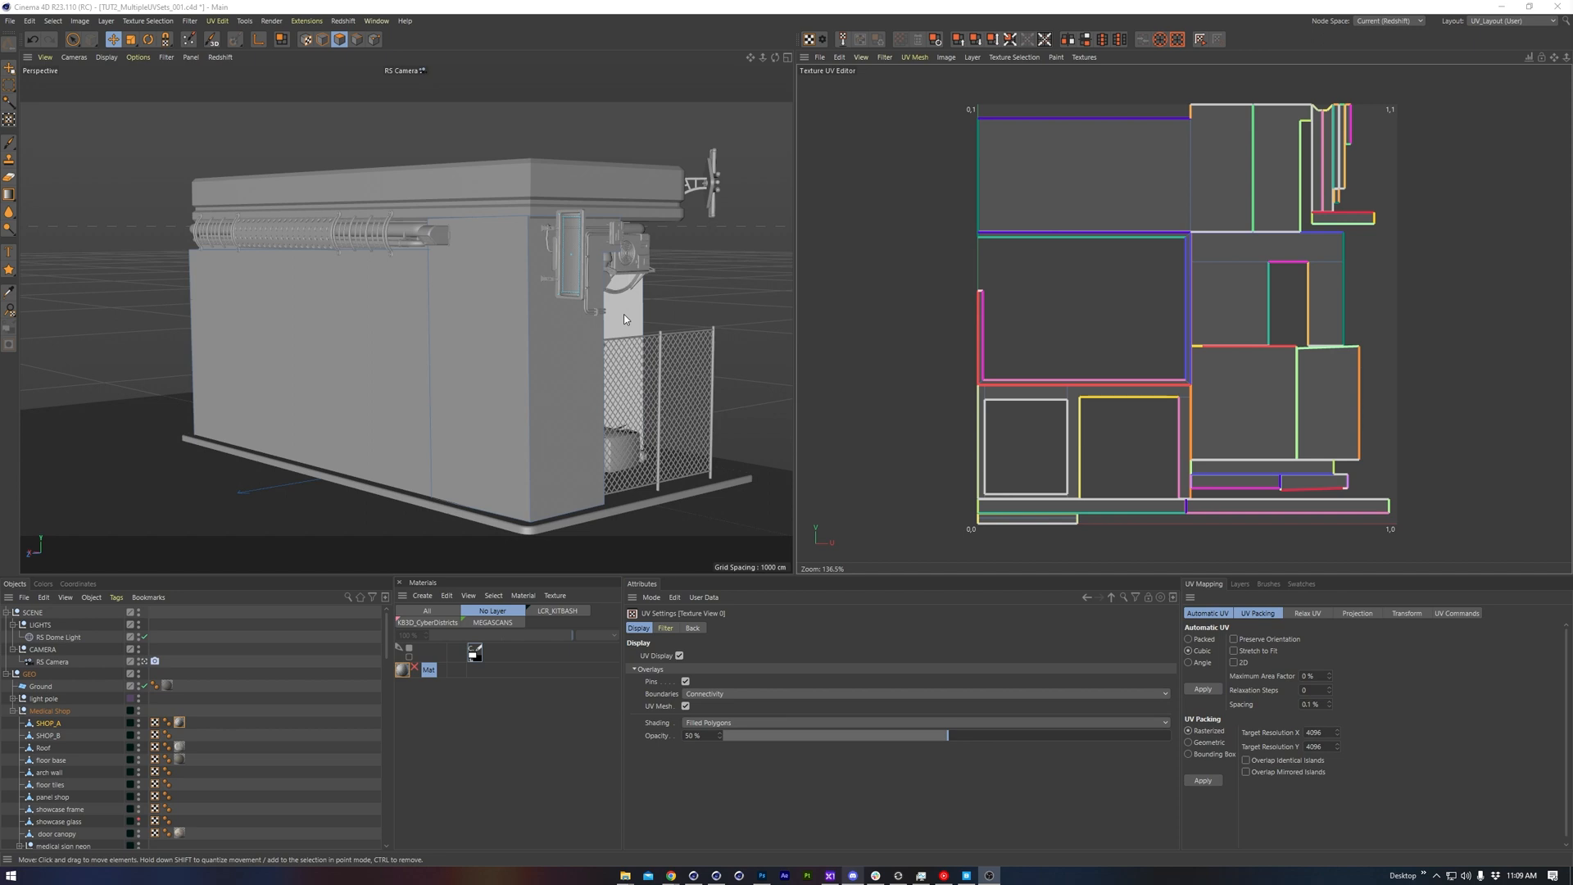
# Duplicate the UVW tag on SHOP_A and rename the copy UVW_2
pyautogui.click(876, 348)
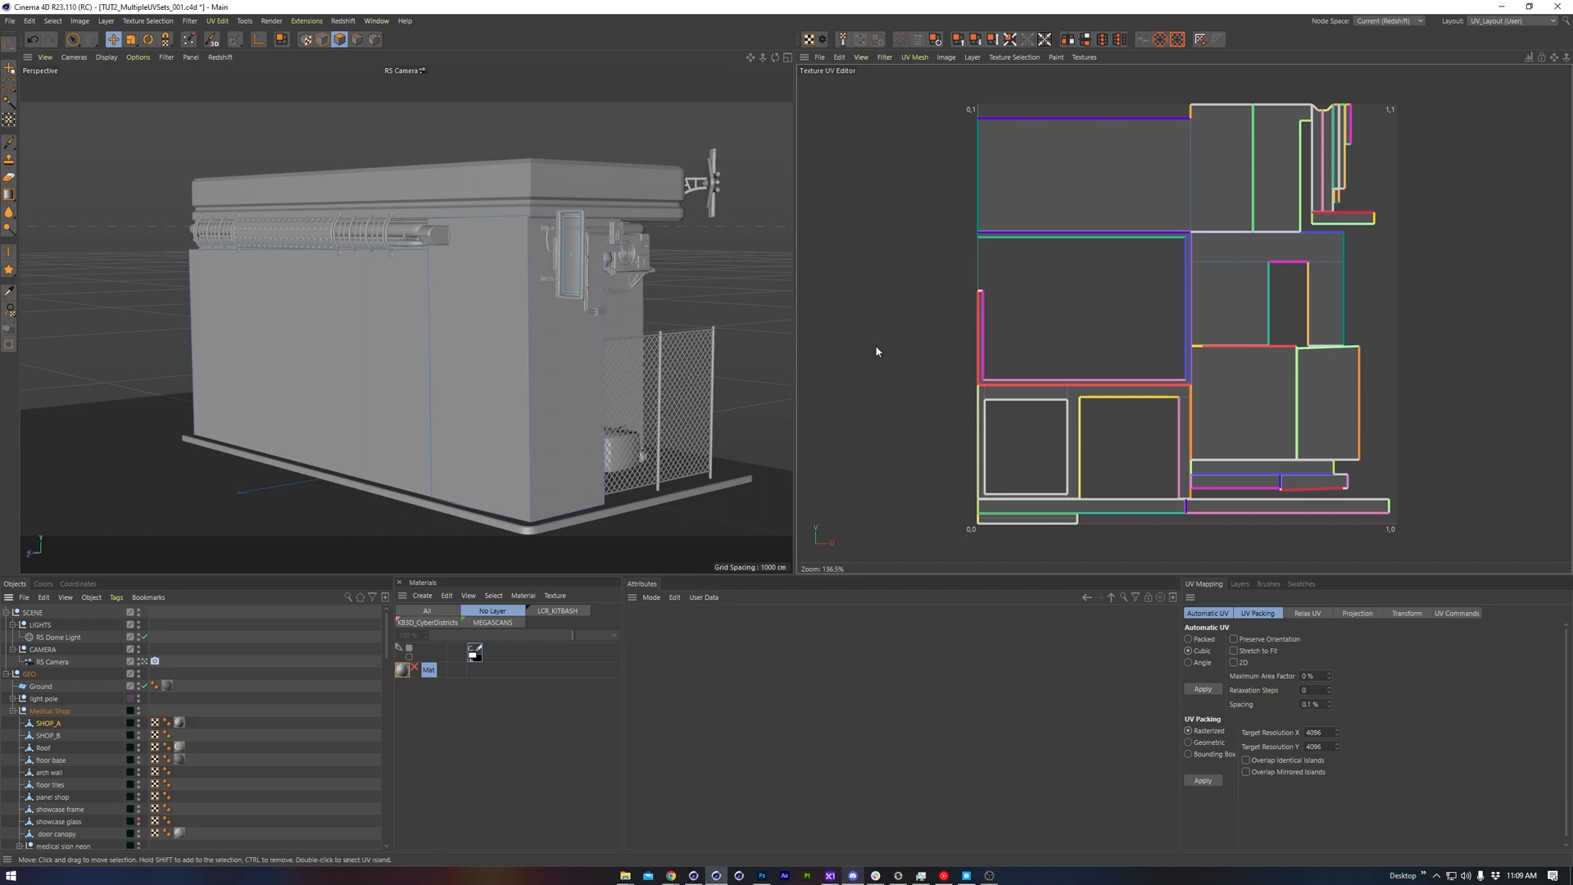
pyautogui.click(155, 722)
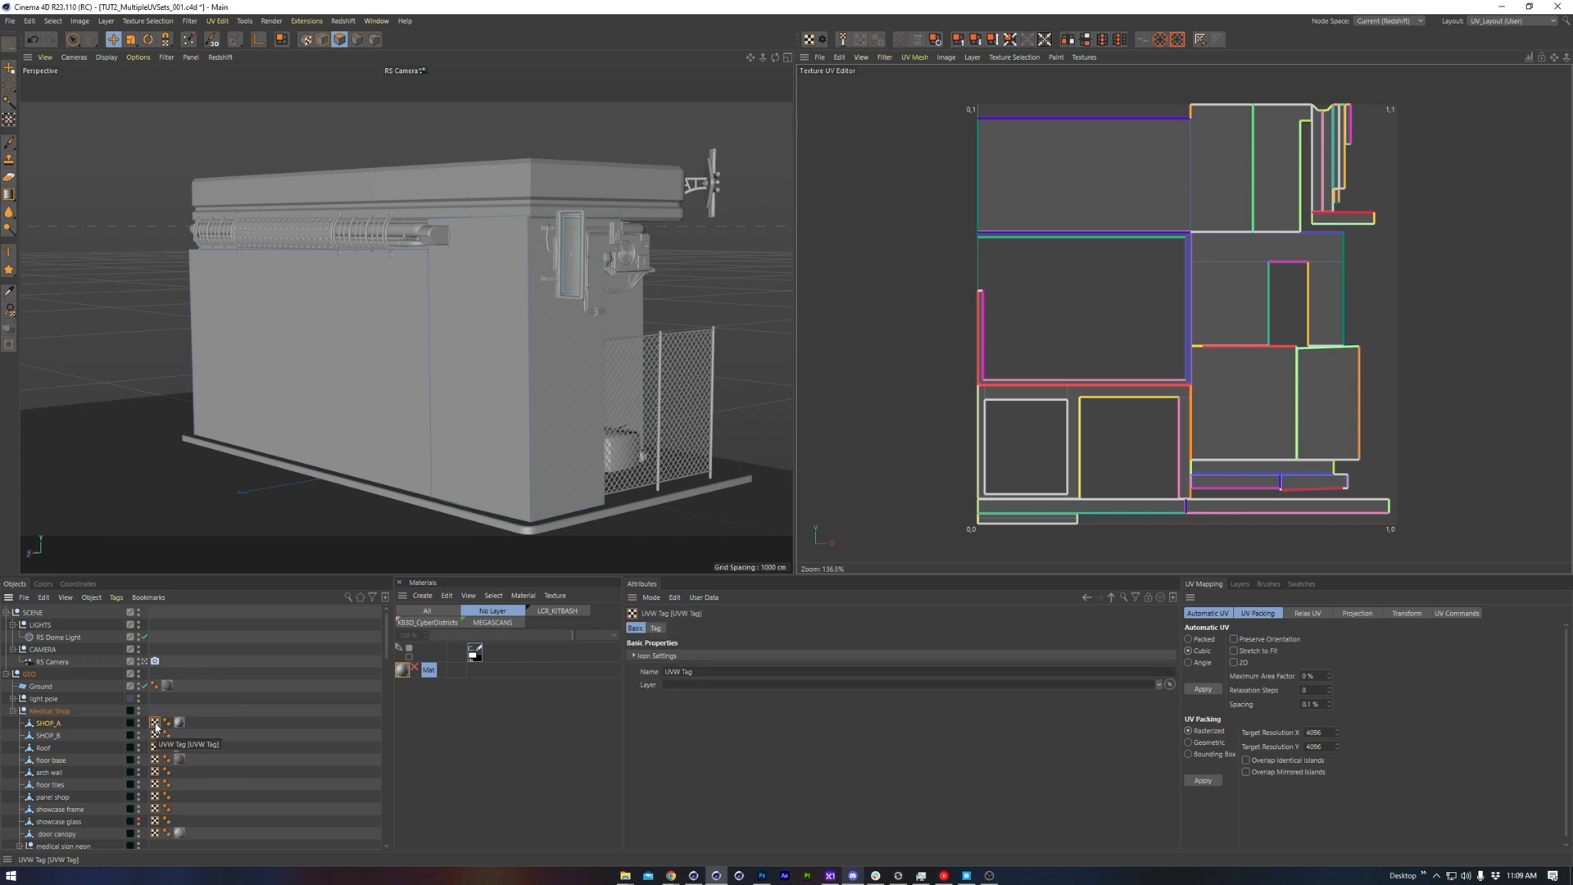
pyautogui.keyDown('ctrl'); pyautogui.moveTo(156, 725); pyautogui.dragTo(166, 726); pyautogui.keyUp('ctrl')
pyautogui.click(710, 671)
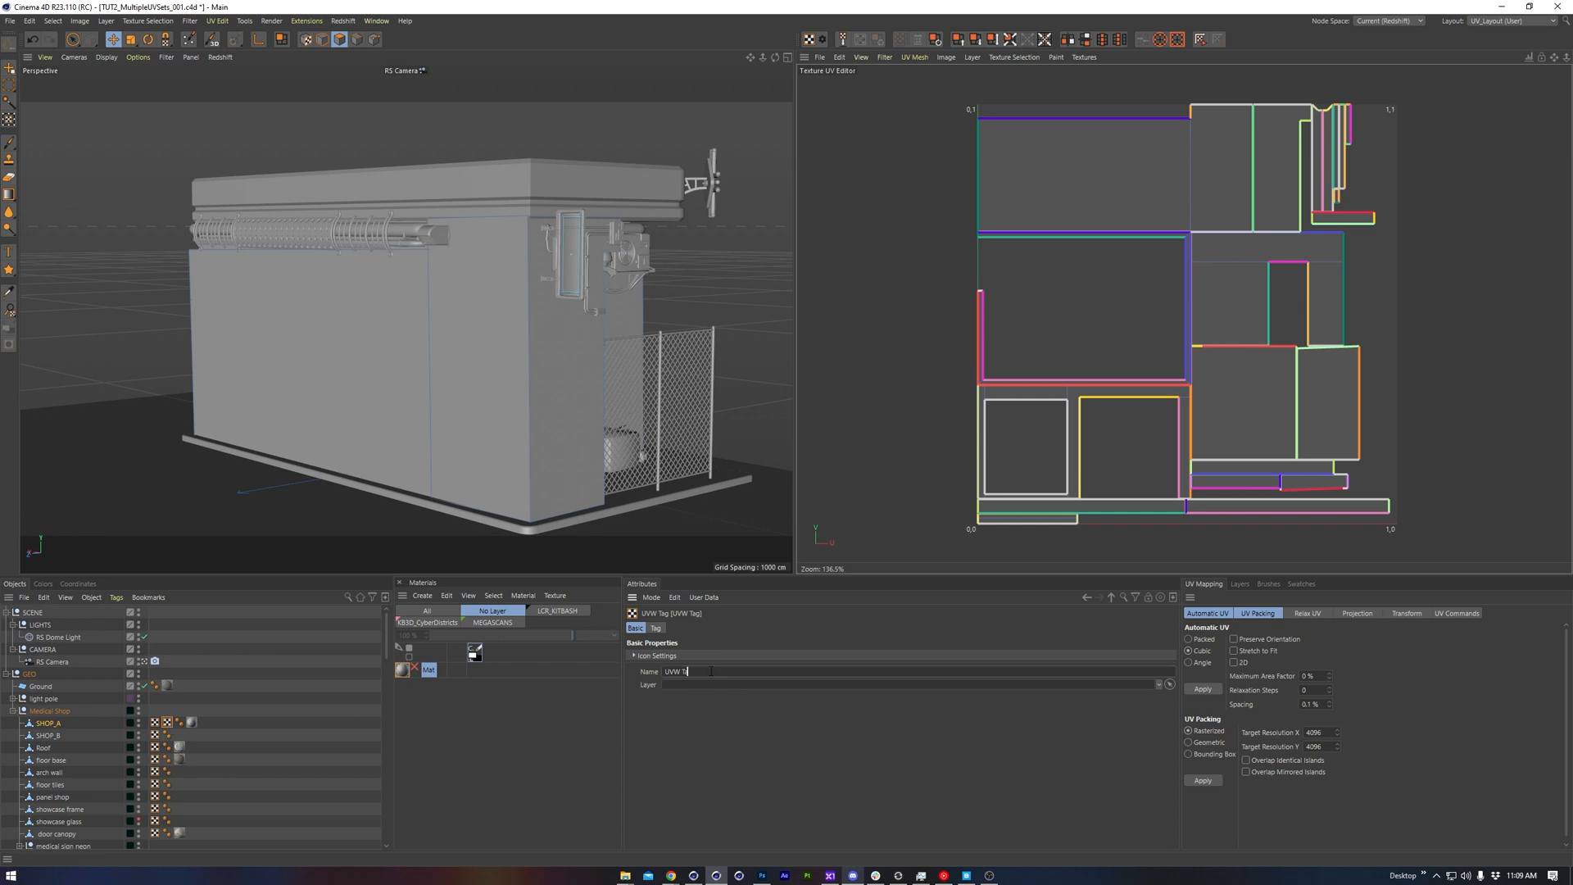
pyautogui.write('_2')
pyautogui.press('Return')
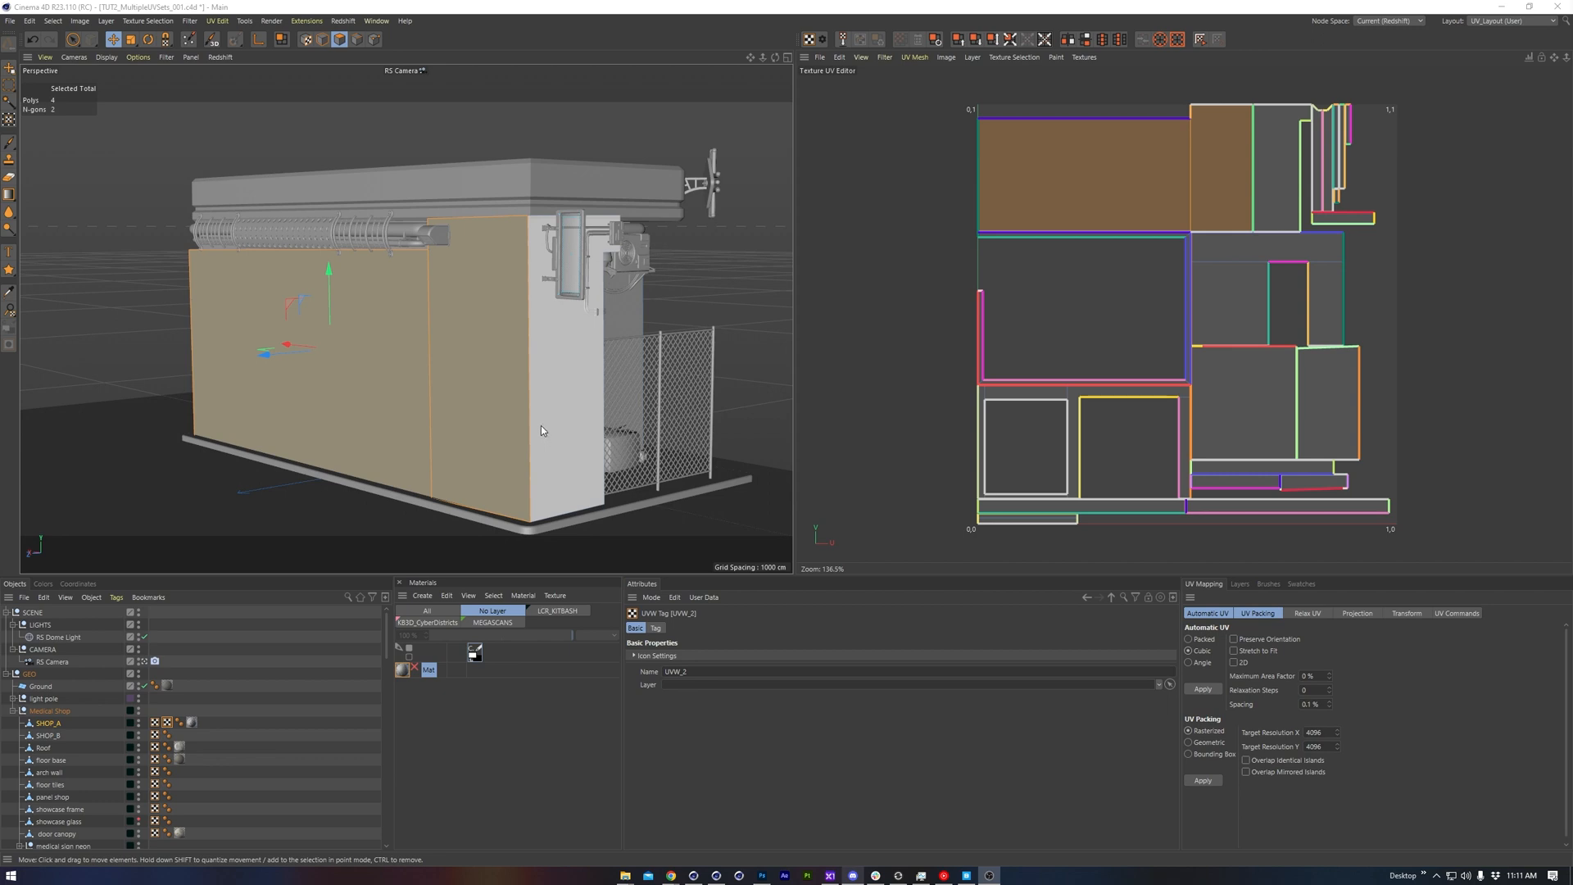
# Select the long side wall's polygons and enlarge their UVs from the upper corner to span the full width of the UV tile
pyautogui.keyDown('ctrl'); pyautogui.click(413, 387); pyautogui.keyUp('ctrl')
pyautogui.keyDown('shift'); pyautogui.click(367, 395); pyautogui.keyUp('shift')
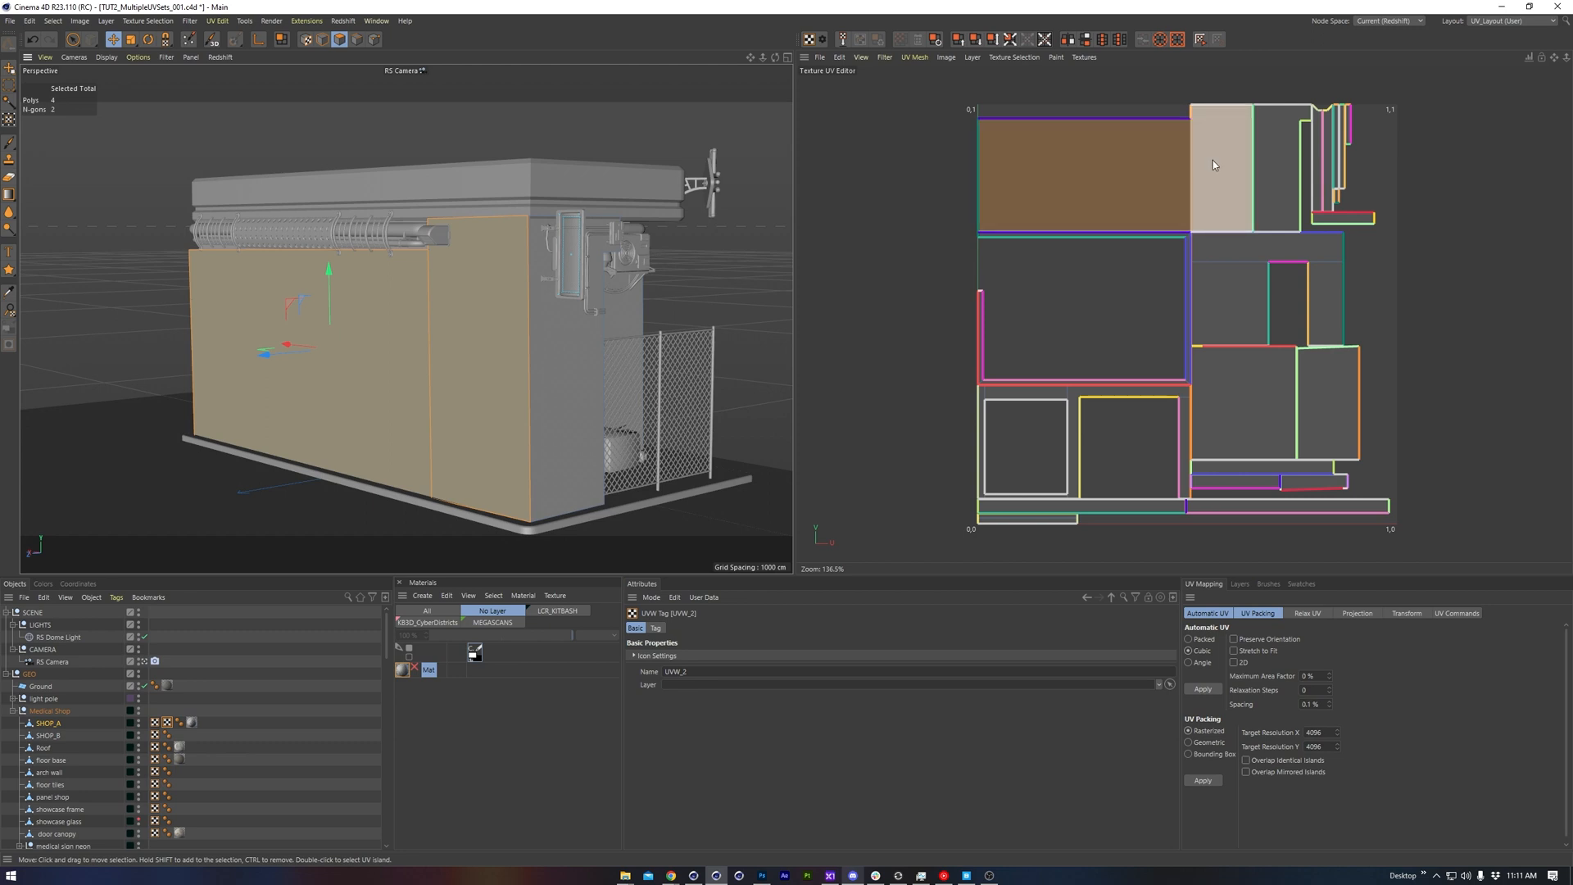
pyautogui.hotkey('ctrl', 't')
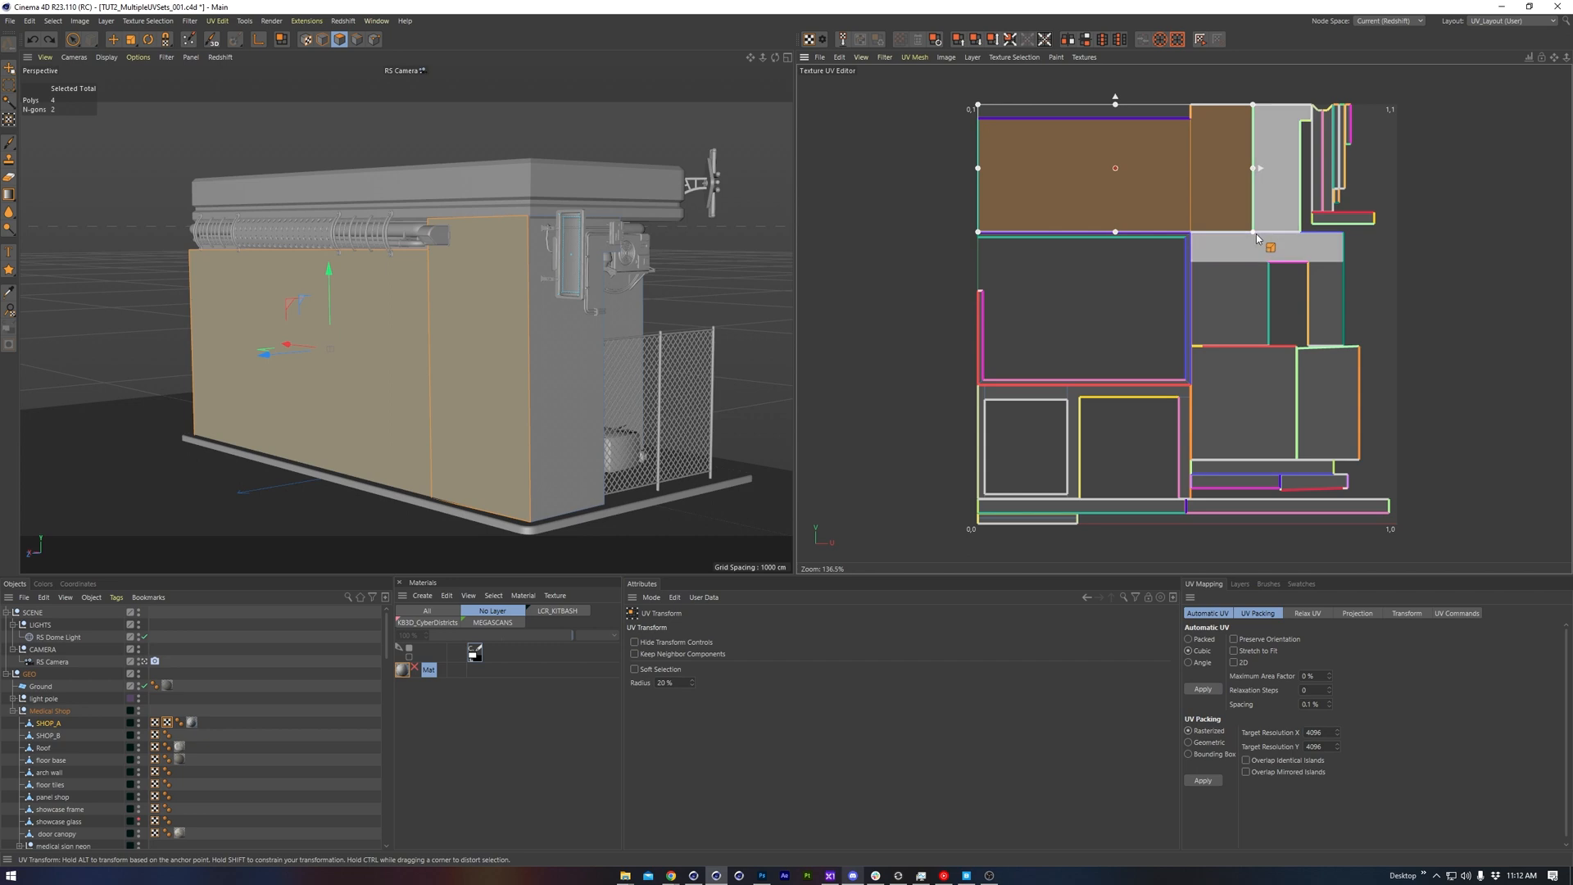
pyautogui.moveTo(1252, 234); pyautogui.dragTo(1397, 322)
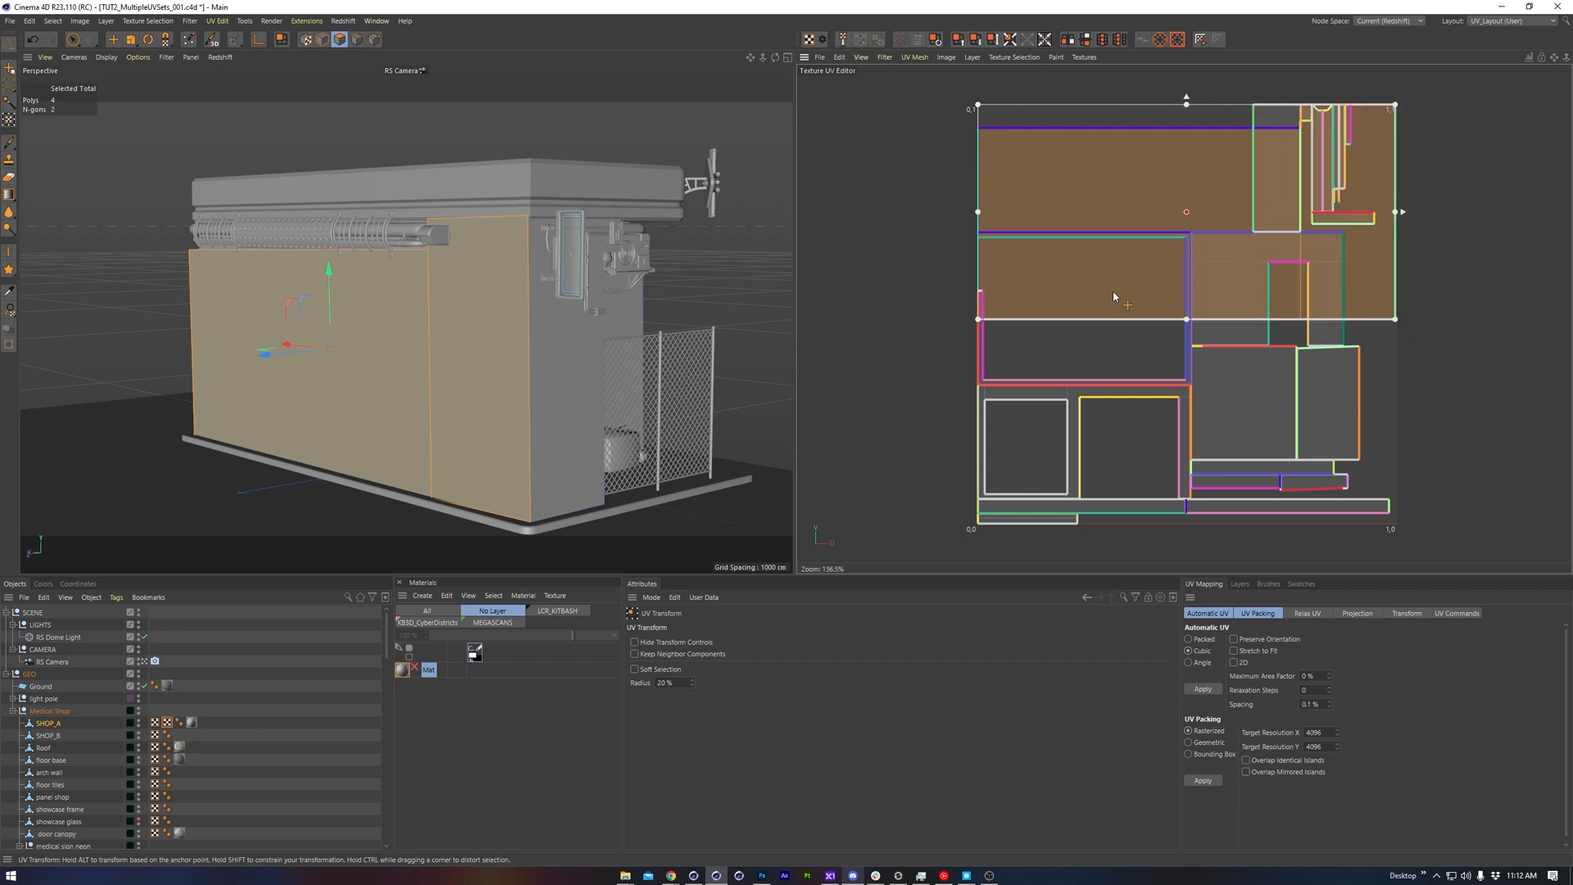
# Invert the UV selection, shrink all other islands into the tile's lower corner near 1,0, and clear the selection
pyautogui.press('u')
pyautogui.press('i')
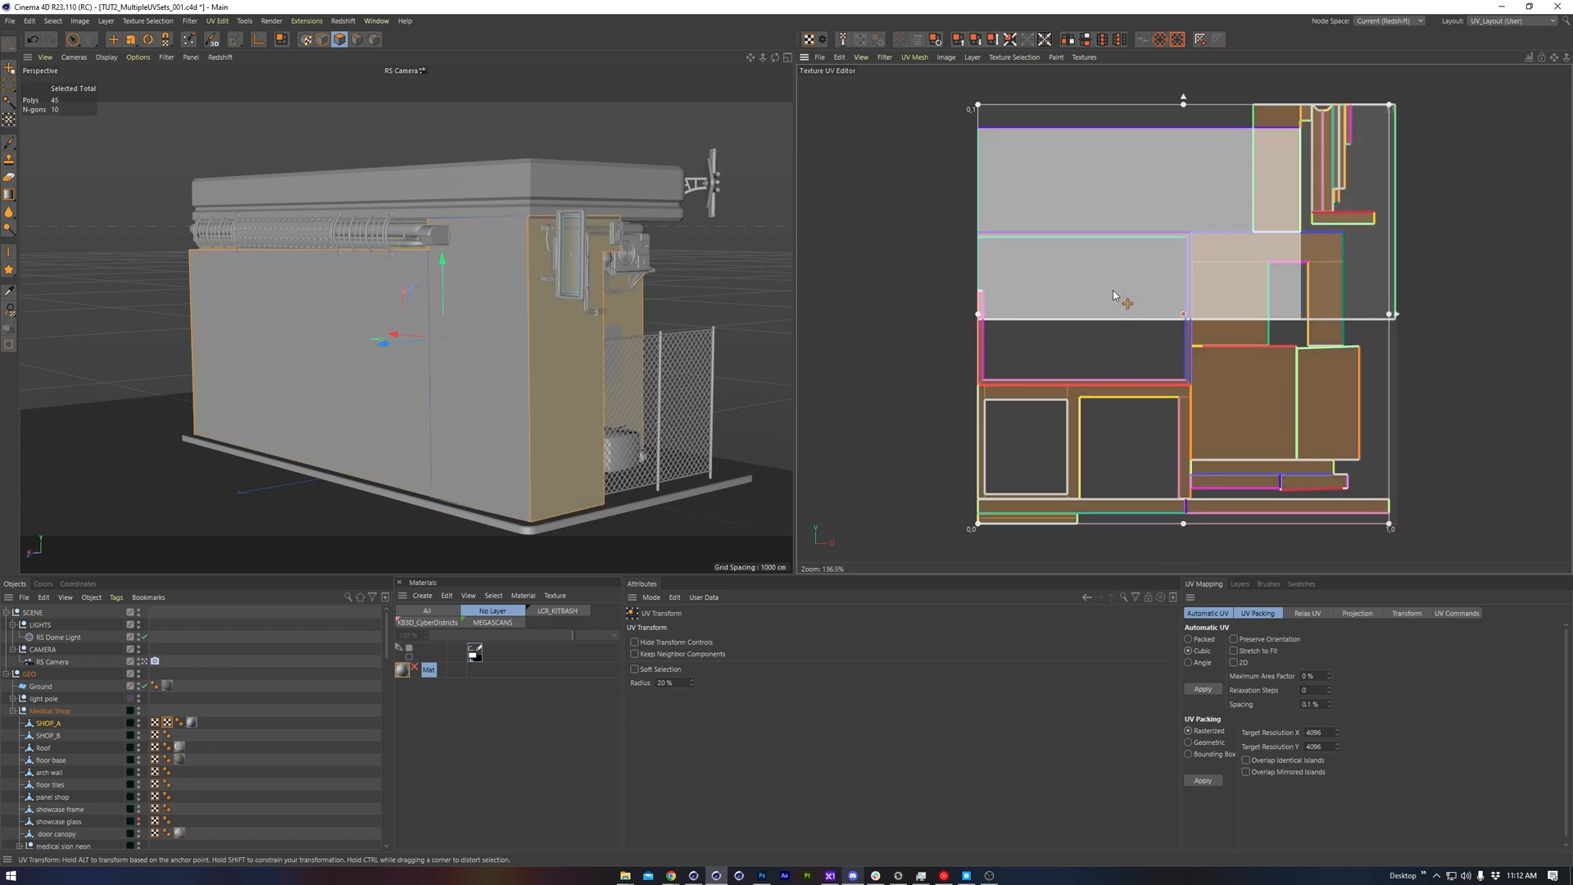
pyautogui.moveTo(979, 106); pyautogui.dragTo(1323, 452)
pyautogui.click(1258, 399)
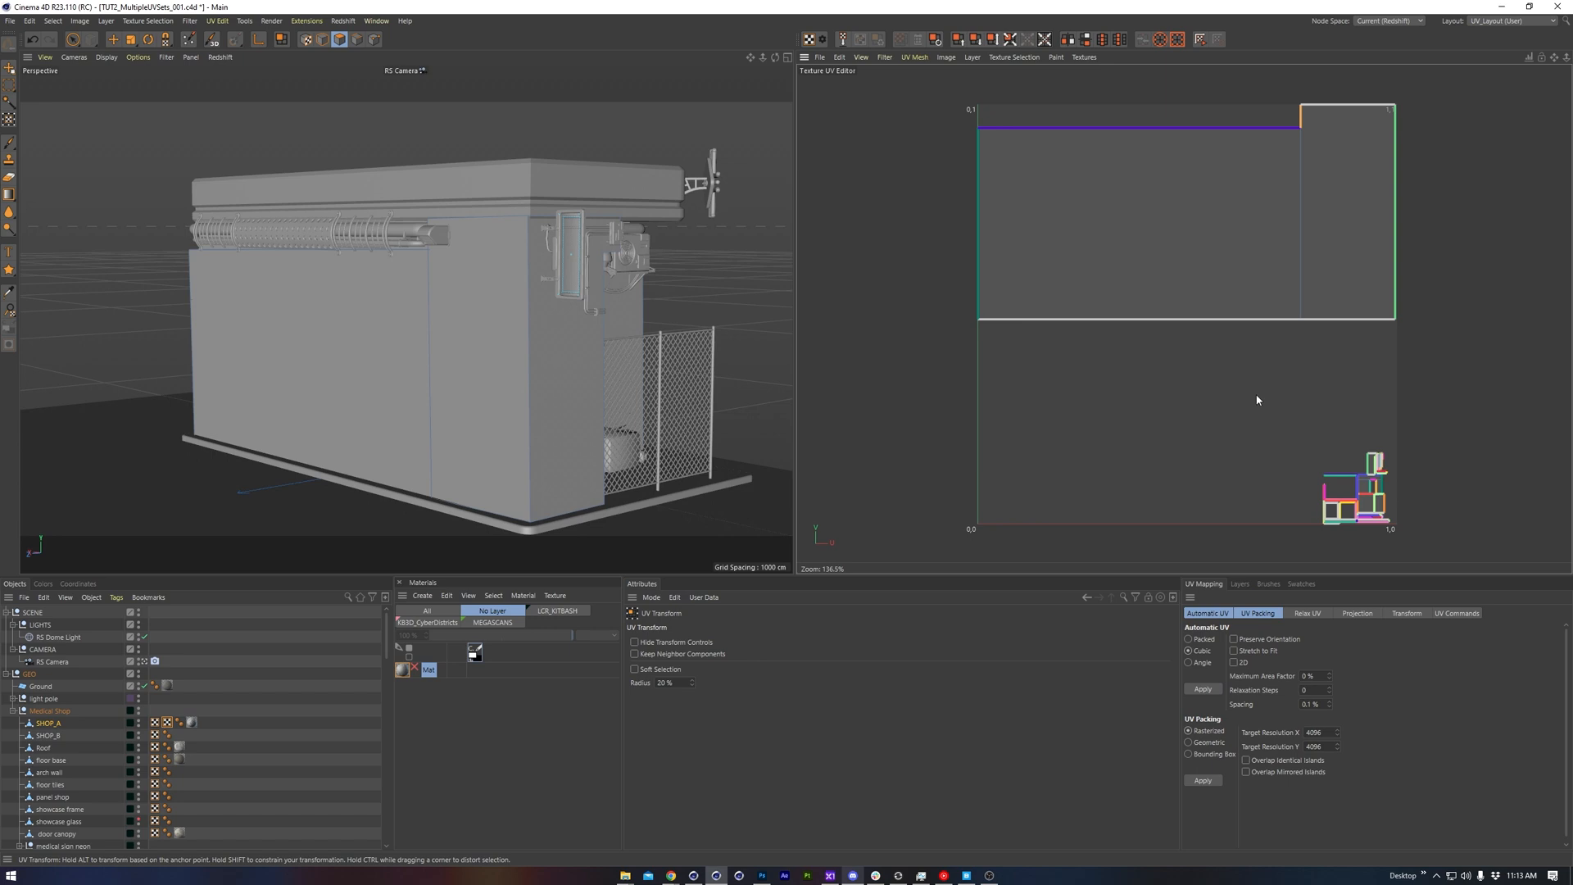
# Switch to Photoshop and select the BASE layer in the PAINT - EXTRAS group
pyautogui.hotkey('ctrl', 'Tab')
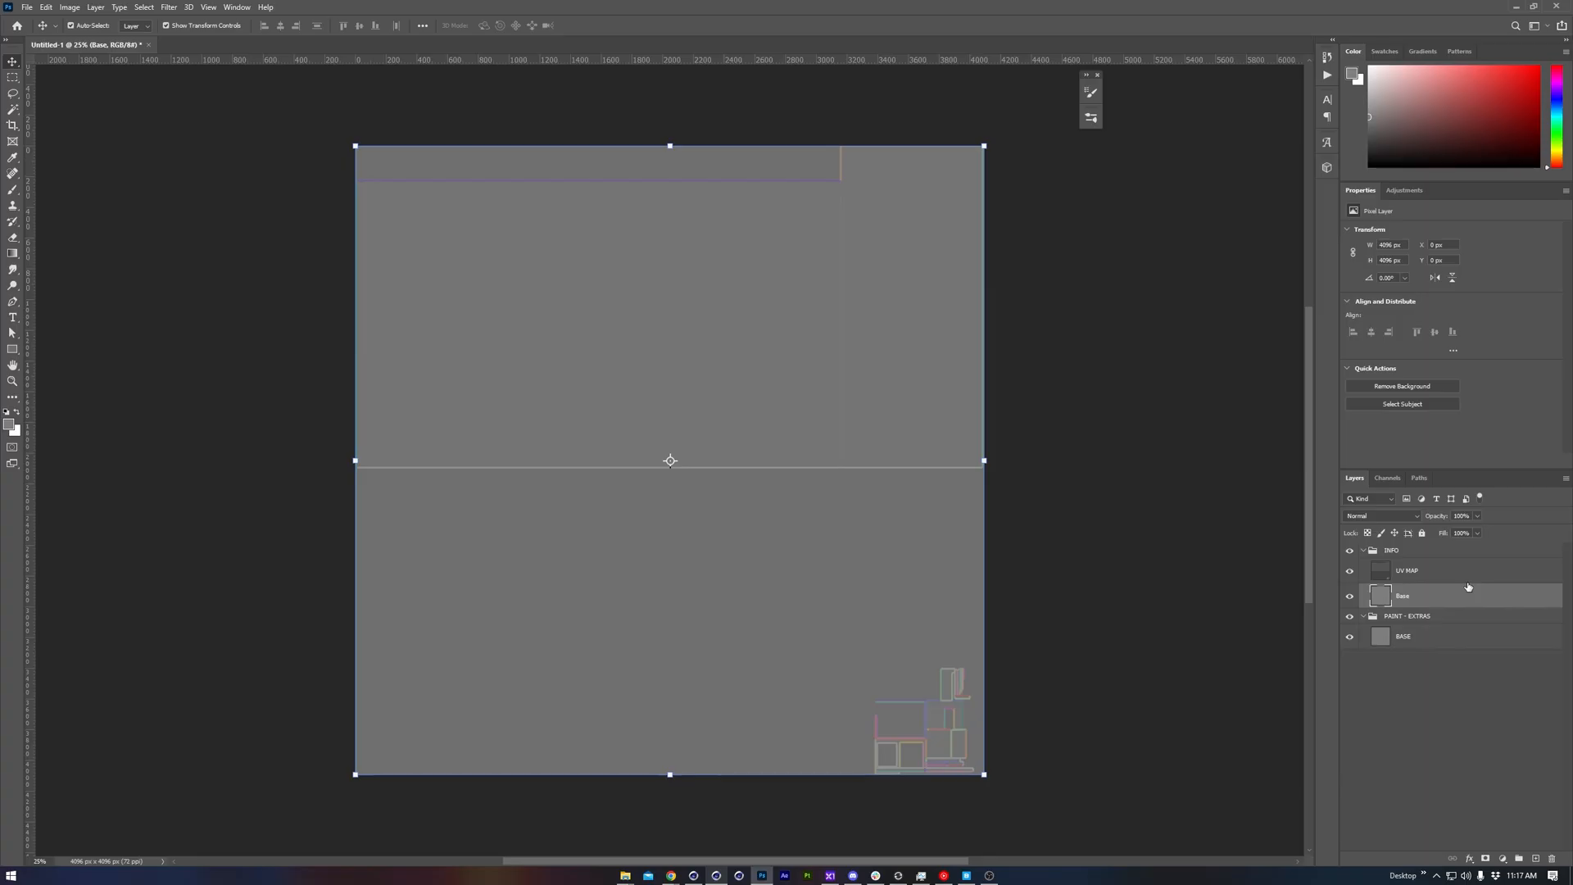
pyautogui.click(1435, 552)
pyautogui.click(1435, 636)
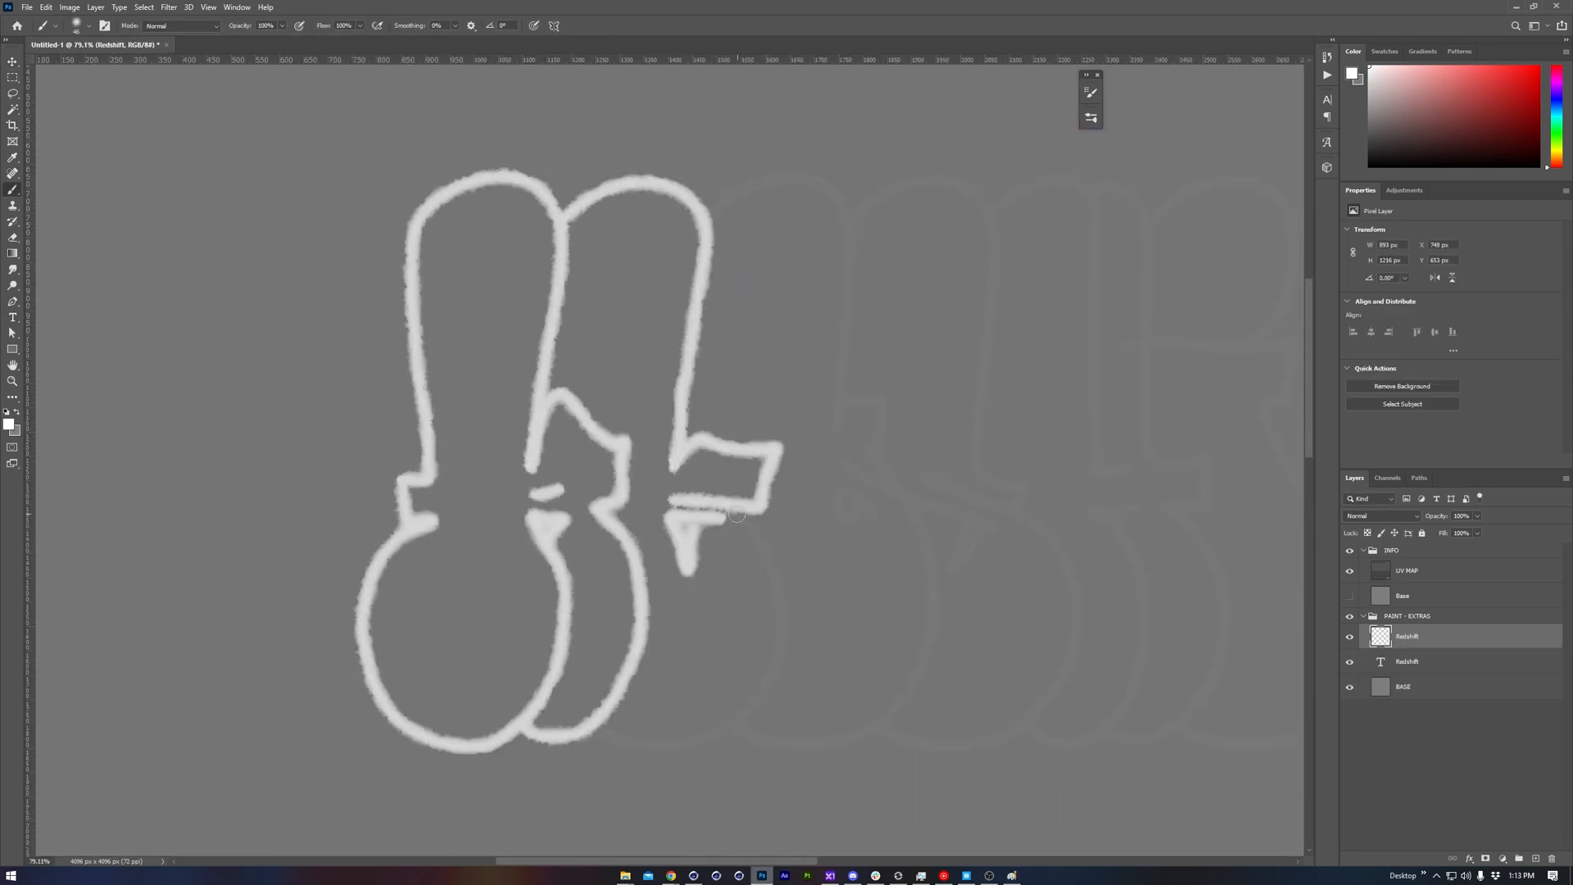
# Brush the white outline of the Redshift graffiti lettering and paint across the letters
pyautogui.moveTo(647, 475); pyautogui.dragTo(587, 768)
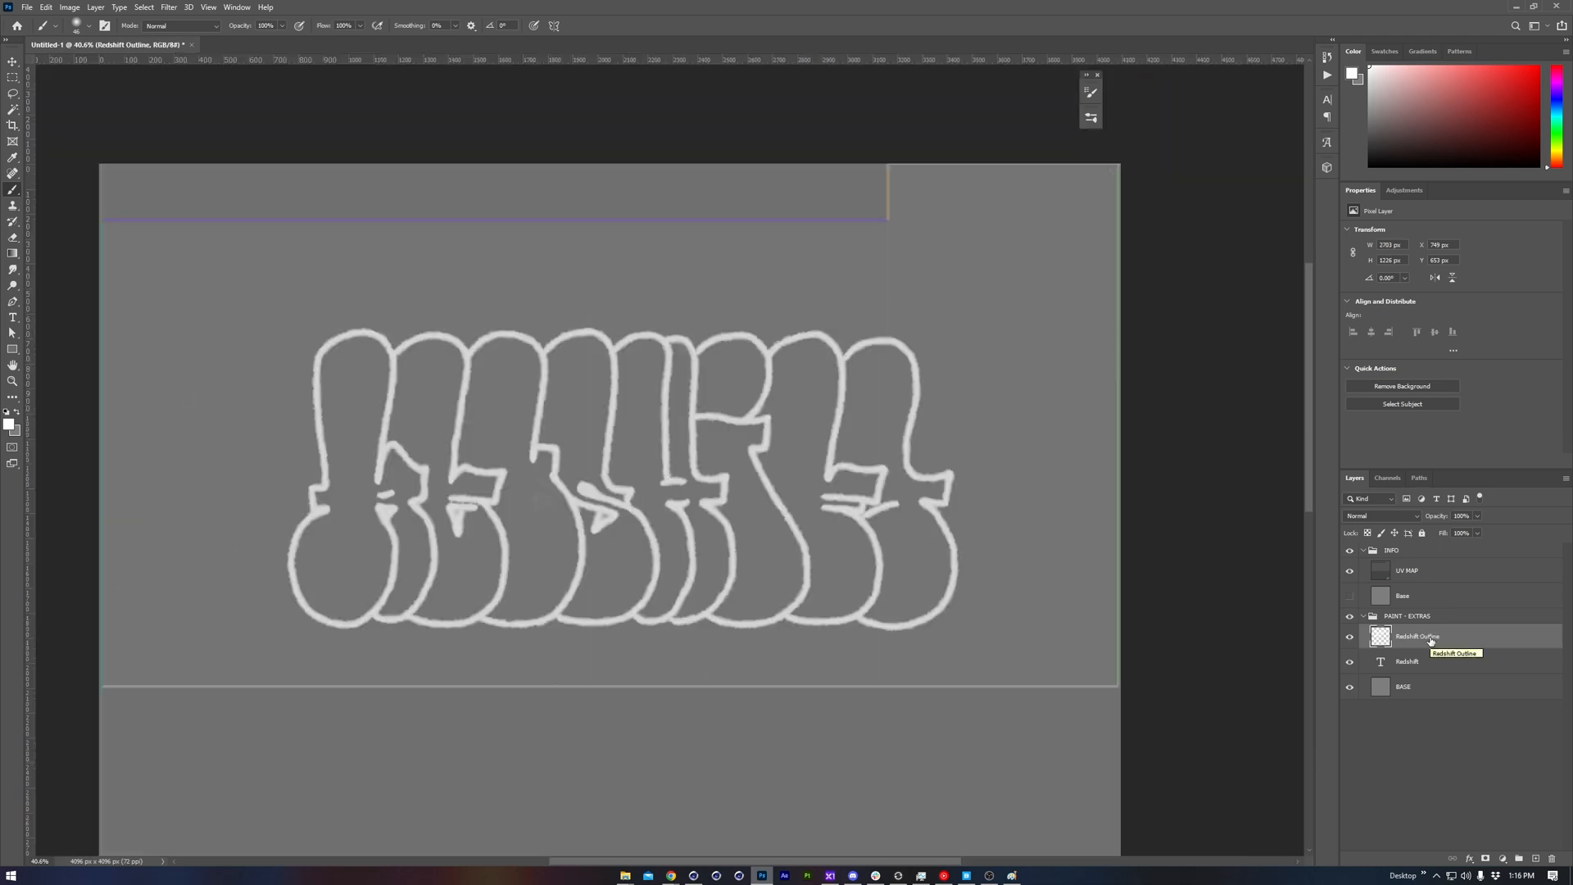
pyautogui.click(360, 25)
pyautogui.moveTo(328, 352)
pyautogui.mouseDown()
pyautogui.moveTo(536, 459)
pyautogui.moveTo(856, 410)
pyautogui.mouseUp()
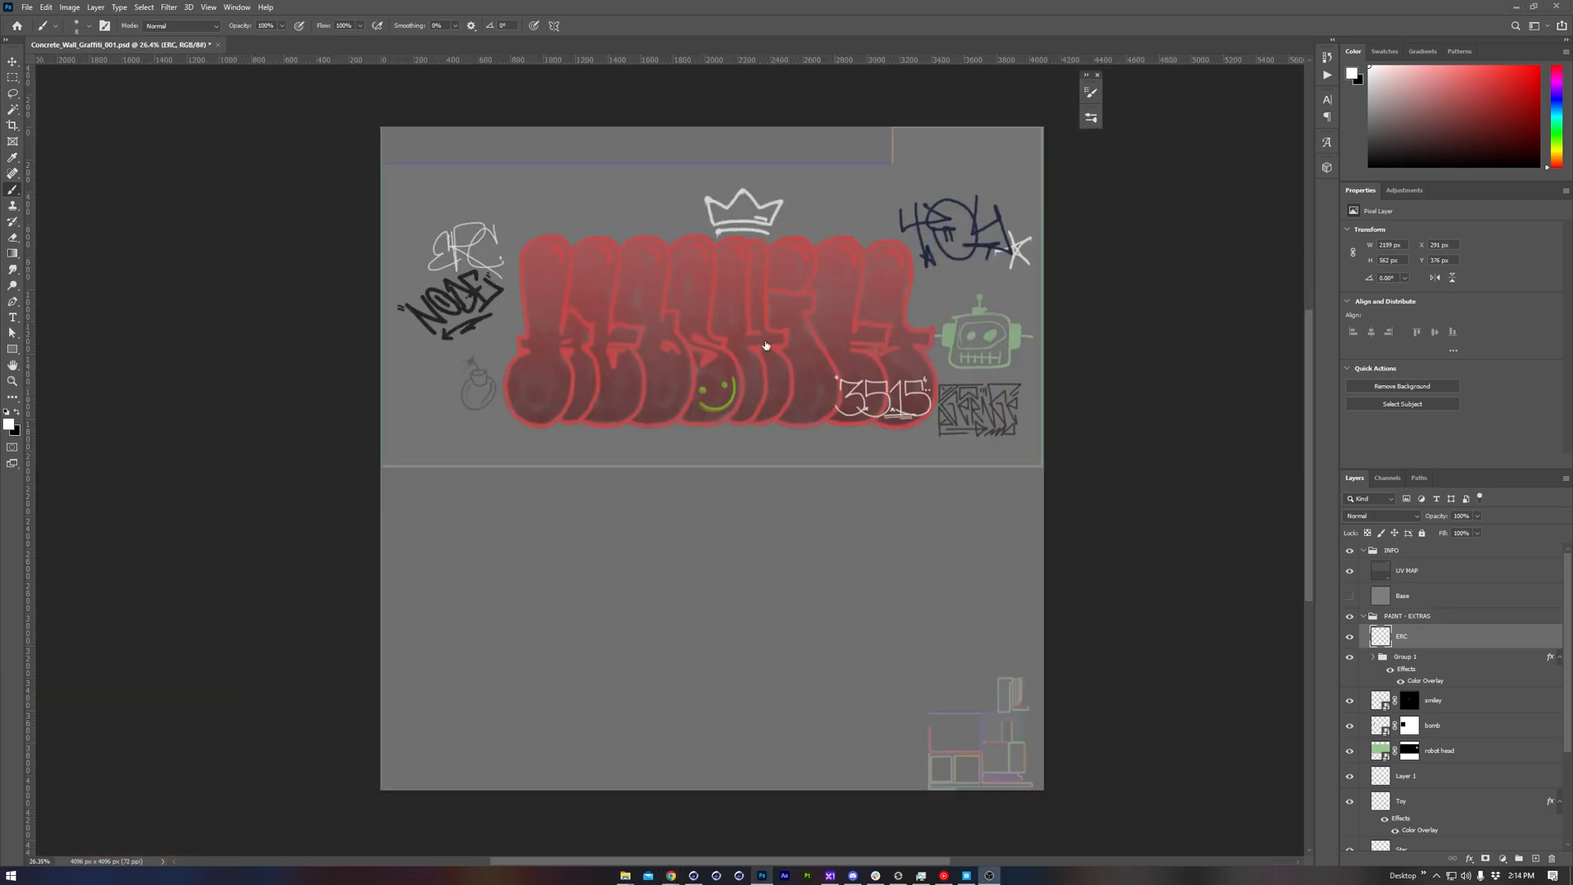
# Check the shop wall in Cinema 4D, switch to Quixel Bridge and open the orange Leakage decal from the Leak results
pyautogui.click(695, 867)
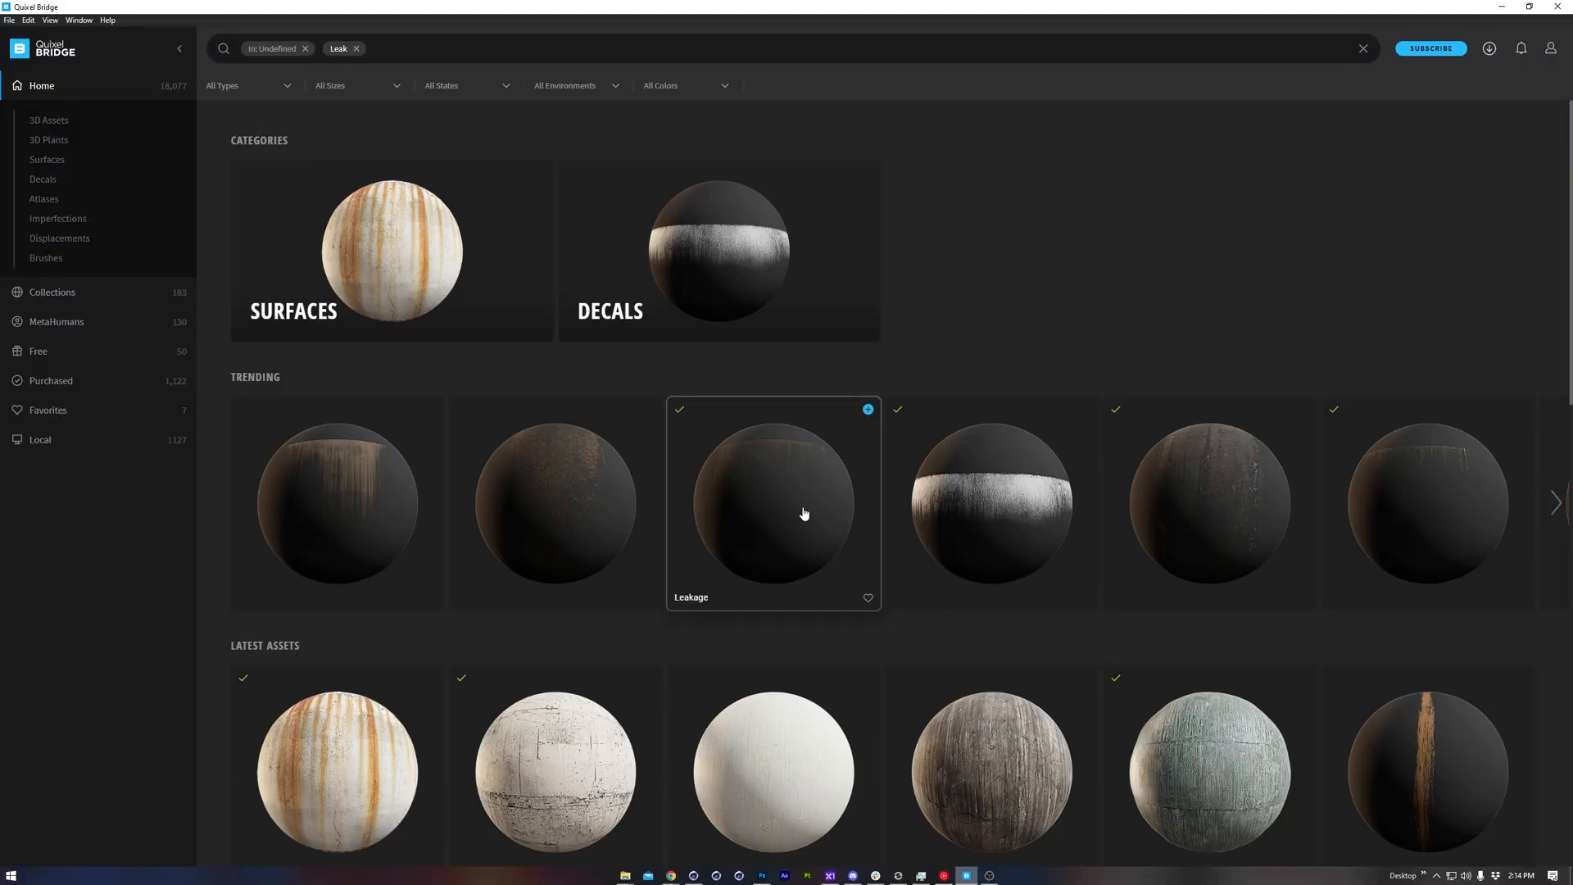
pyautogui.scroll(-6, 799, 524)
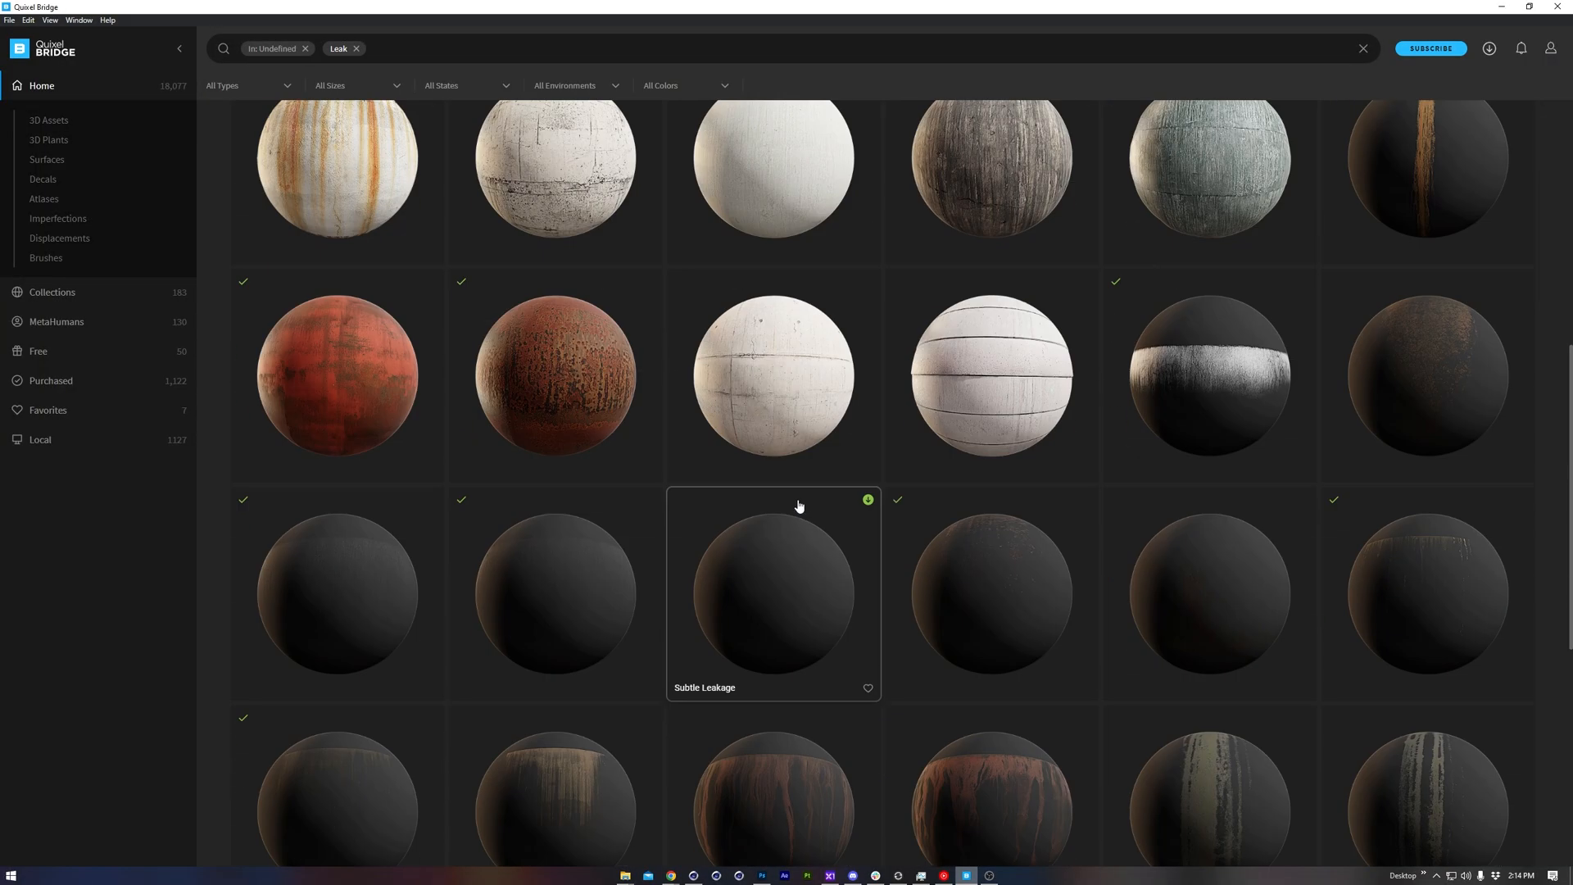
pyautogui.scroll(-3, 799, 505)
pyautogui.click(790, 738)
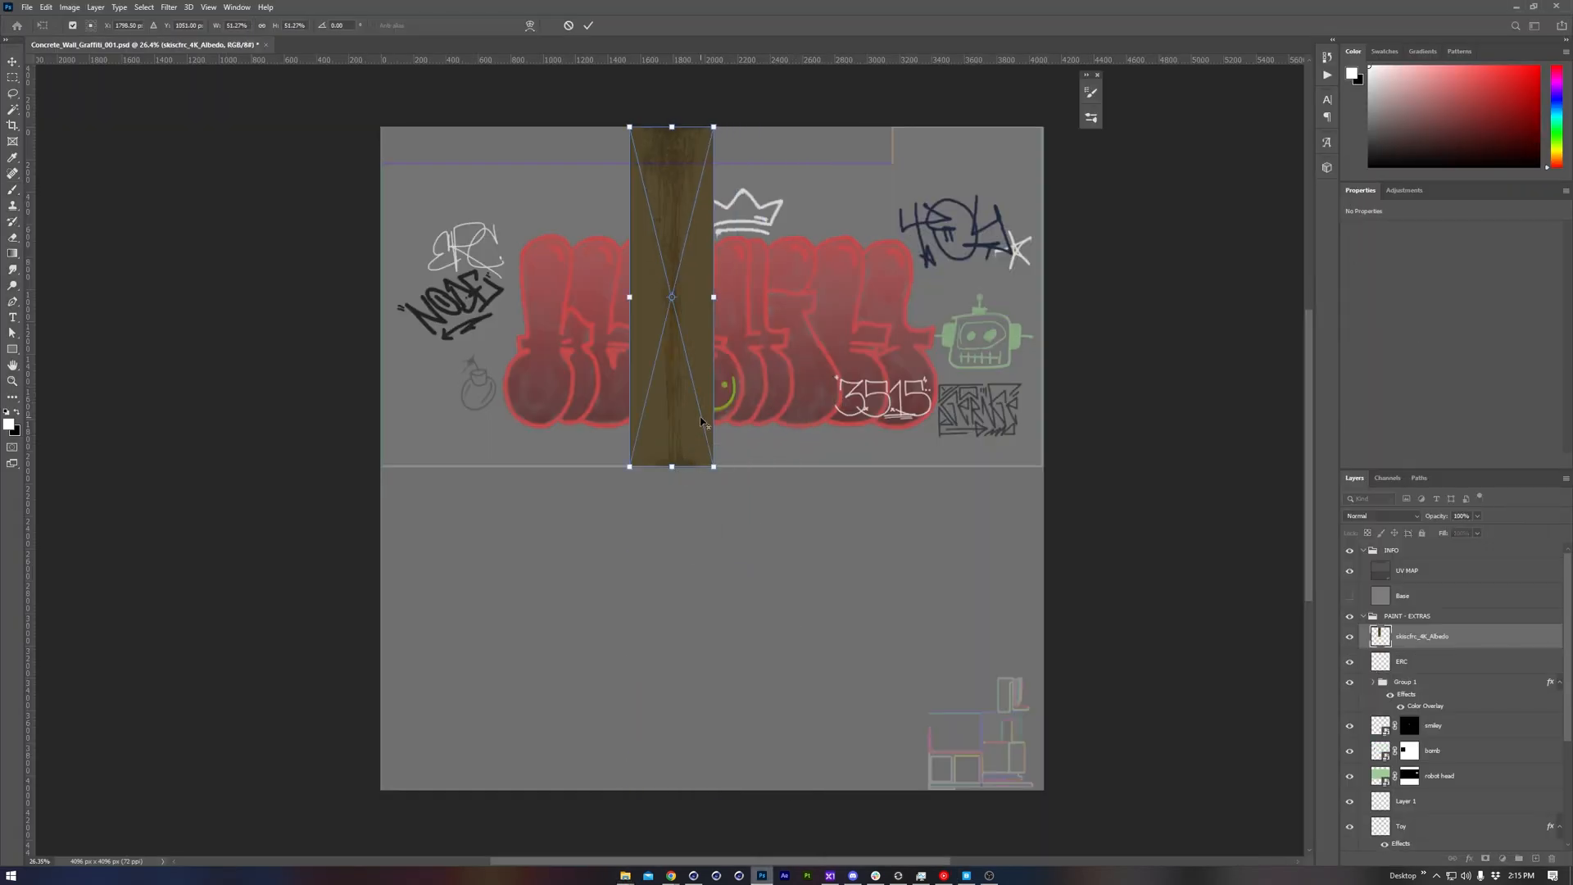
# In Photoshop, scale and position the leakage decal's 4K Albedo and Opacity maps over the wall section beside the Redshift lettering
pyautogui.keyDown('alt'); pyautogui.scroll(3, 614, 564); pyautogui.keyUp('alt')
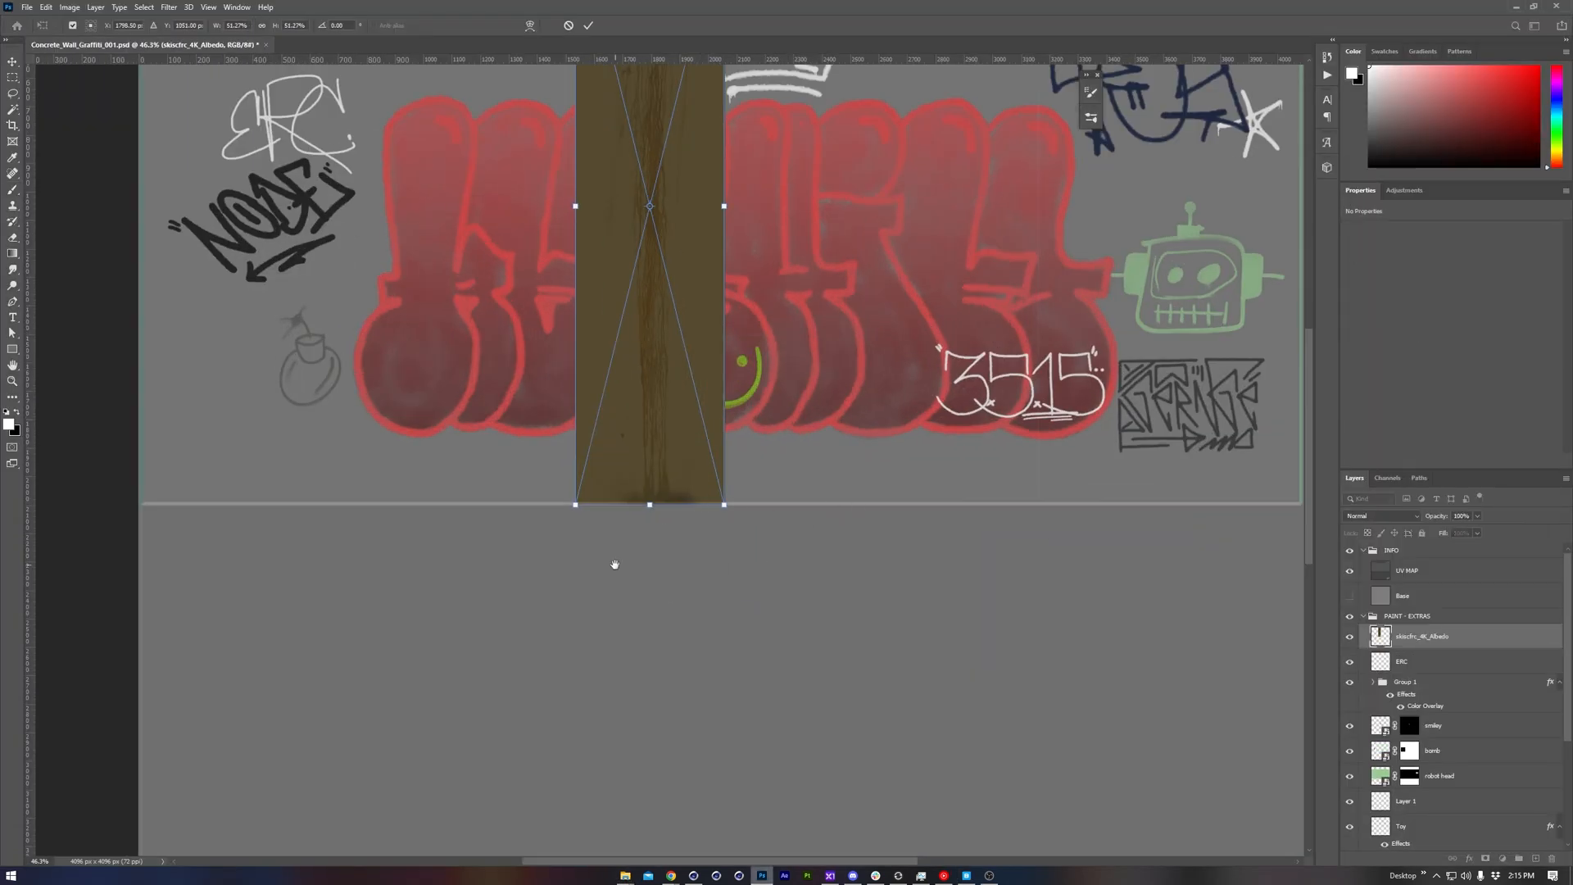
pyautogui.scroll(3, 615, 564)
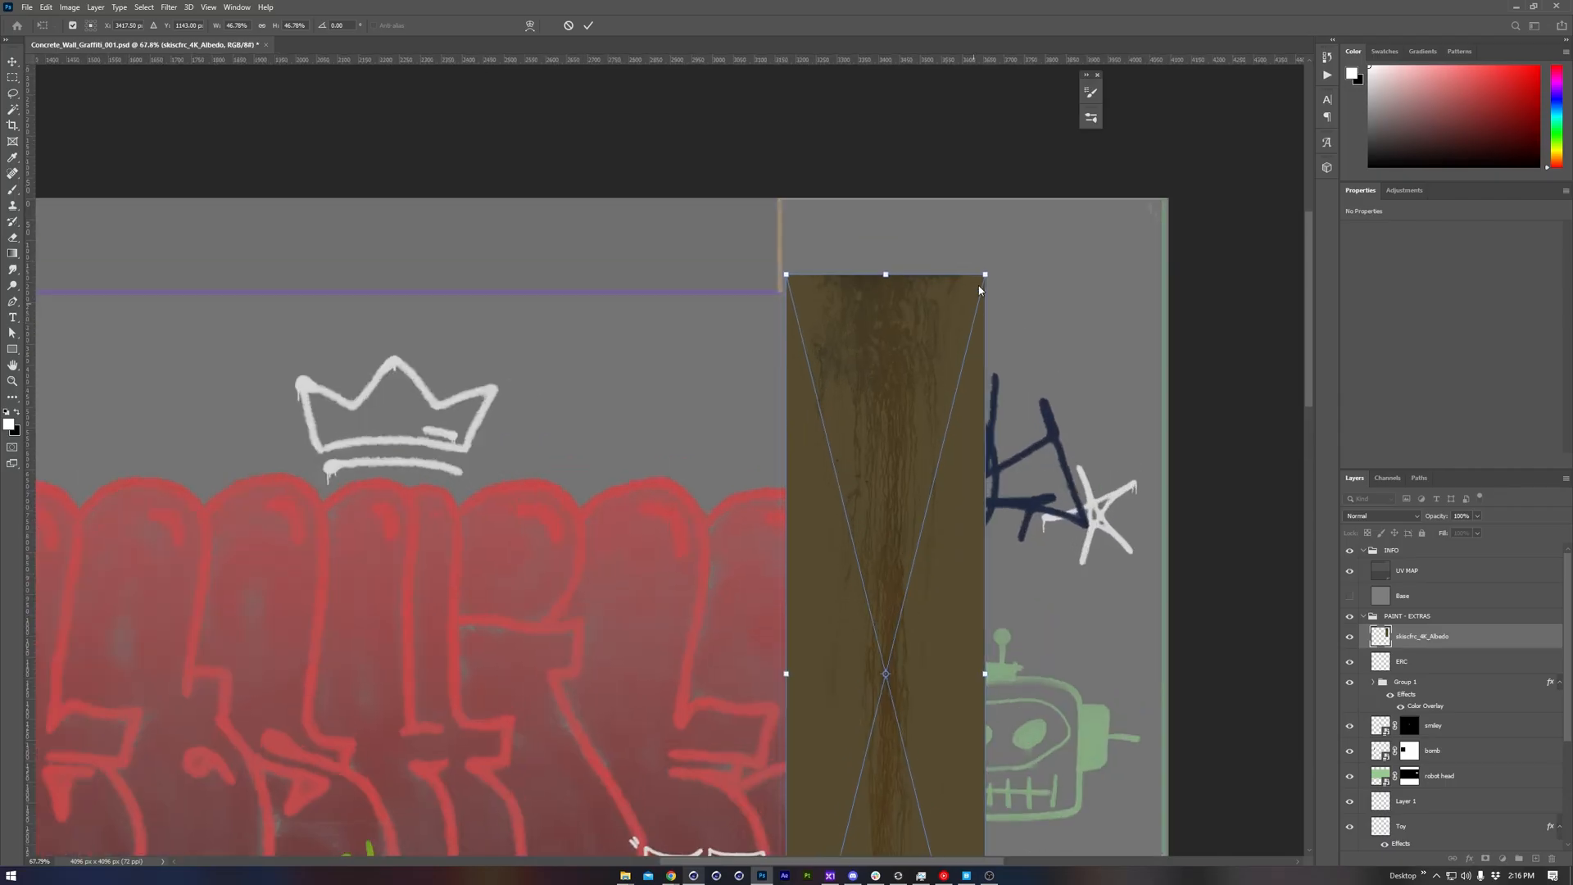
pyautogui.moveTo(979, 289); pyautogui.dragTo(985, 260)
pyautogui.keyDown('alt'); pyautogui.scroll(-3, 901, 491); pyautogui.keyUp('alt')
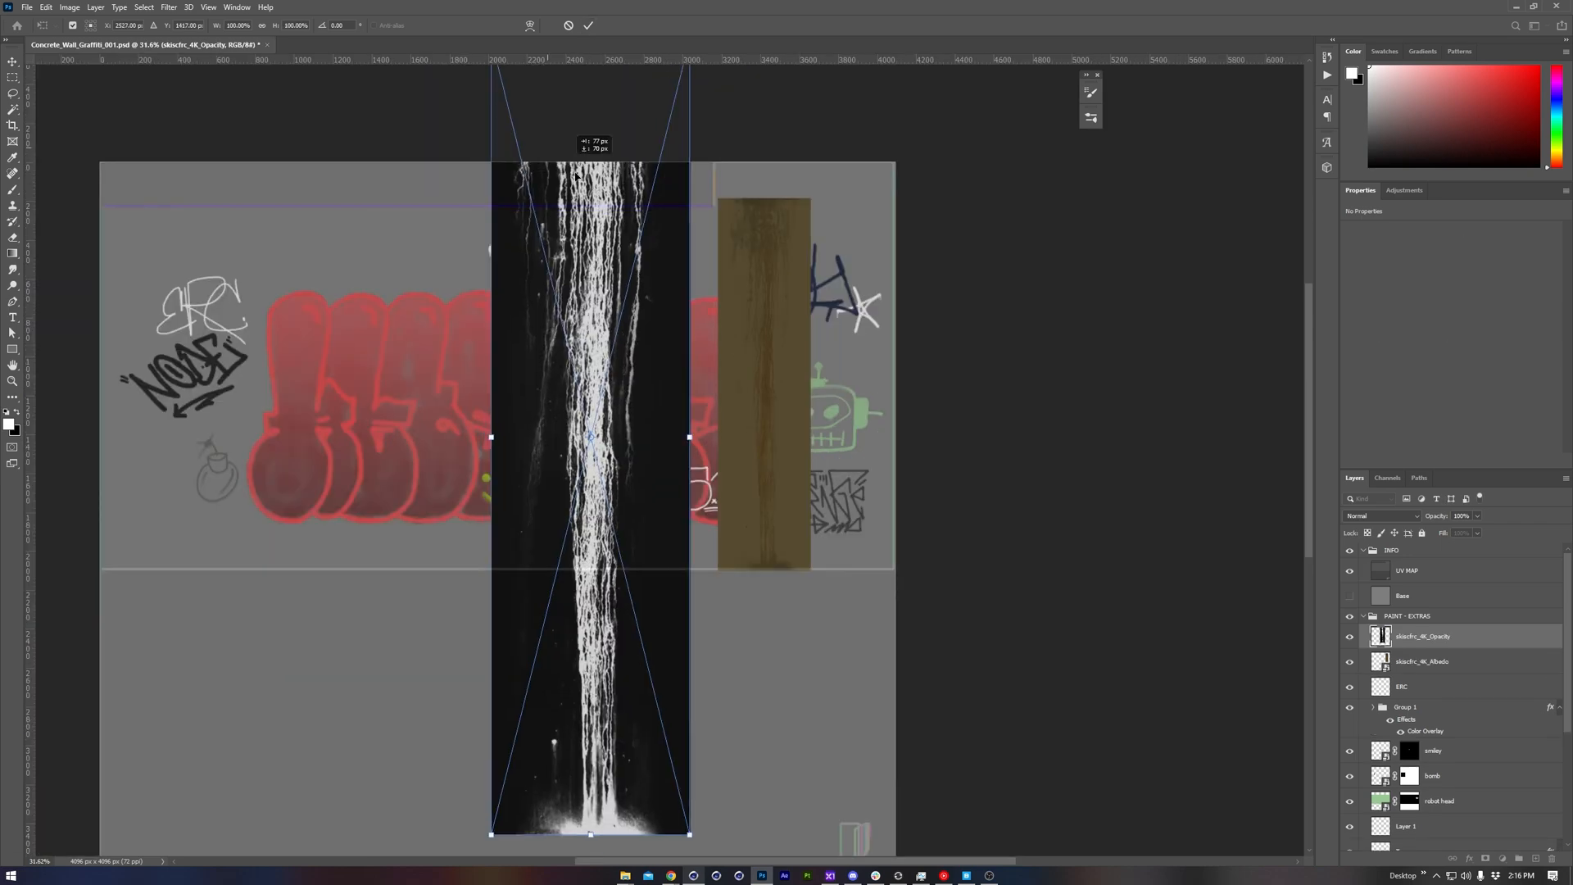
pyautogui.moveTo(692, 844); pyautogui.dragTo(819, 590)
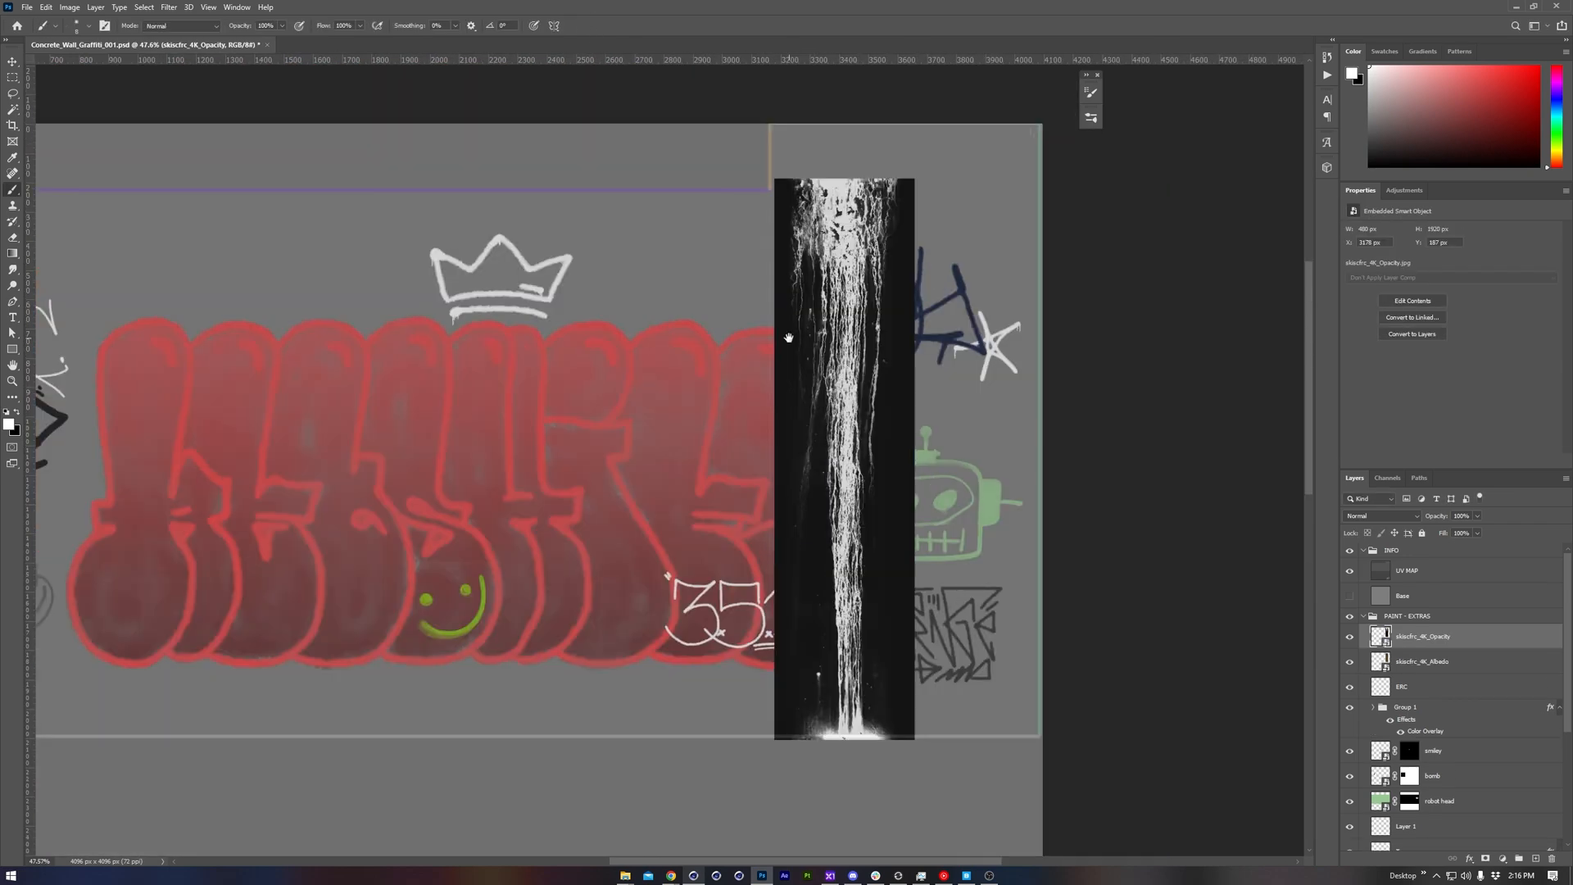
pyautogui.keyDown('alt'); pyautogui.scroll(-2, 805, 460); pyautogui.keyUp('alt')
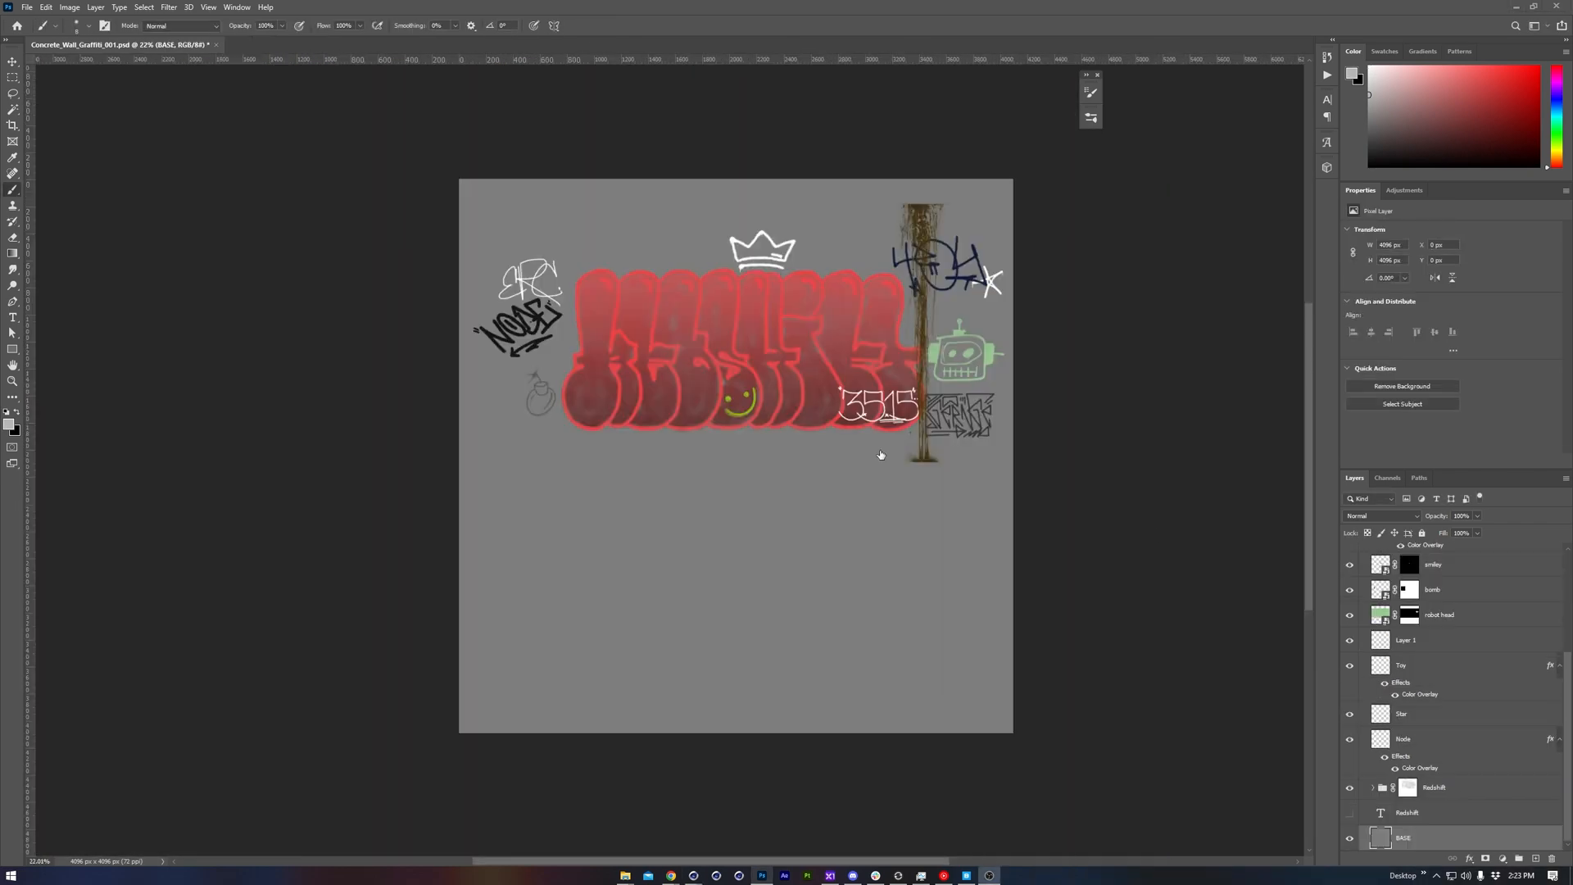
pyautogui.scroll(-2, 801, 544)
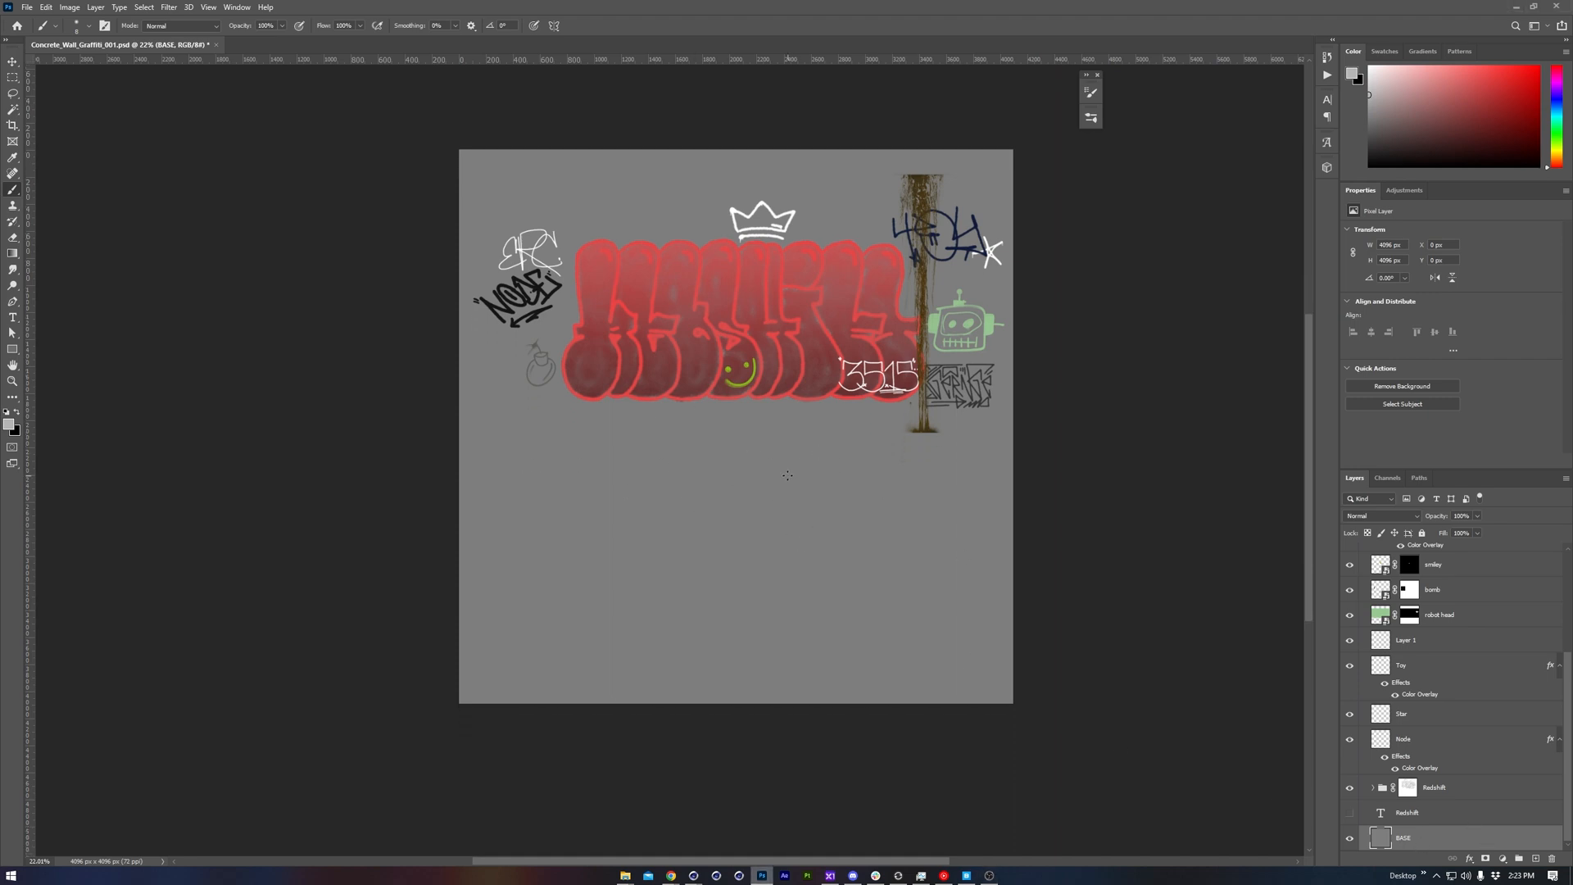
# Check the brightness value of the foreground color in the Color Picker and accept the color
pyautogui.click(9, 425)
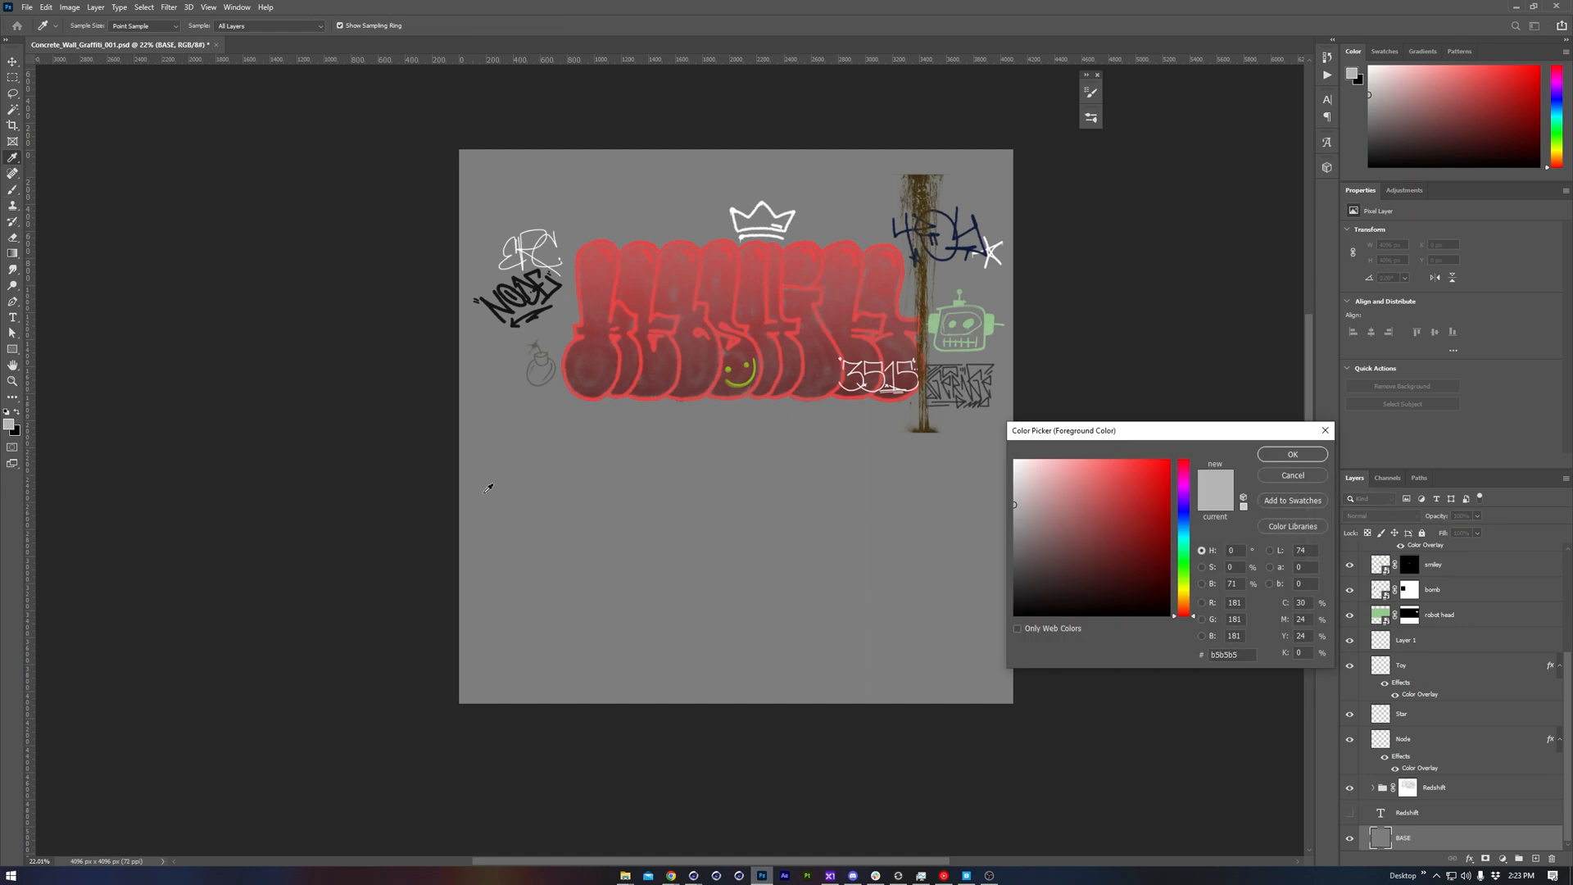
pyautogui.click(1244, 584)
pyautogui.click(1292, 455)
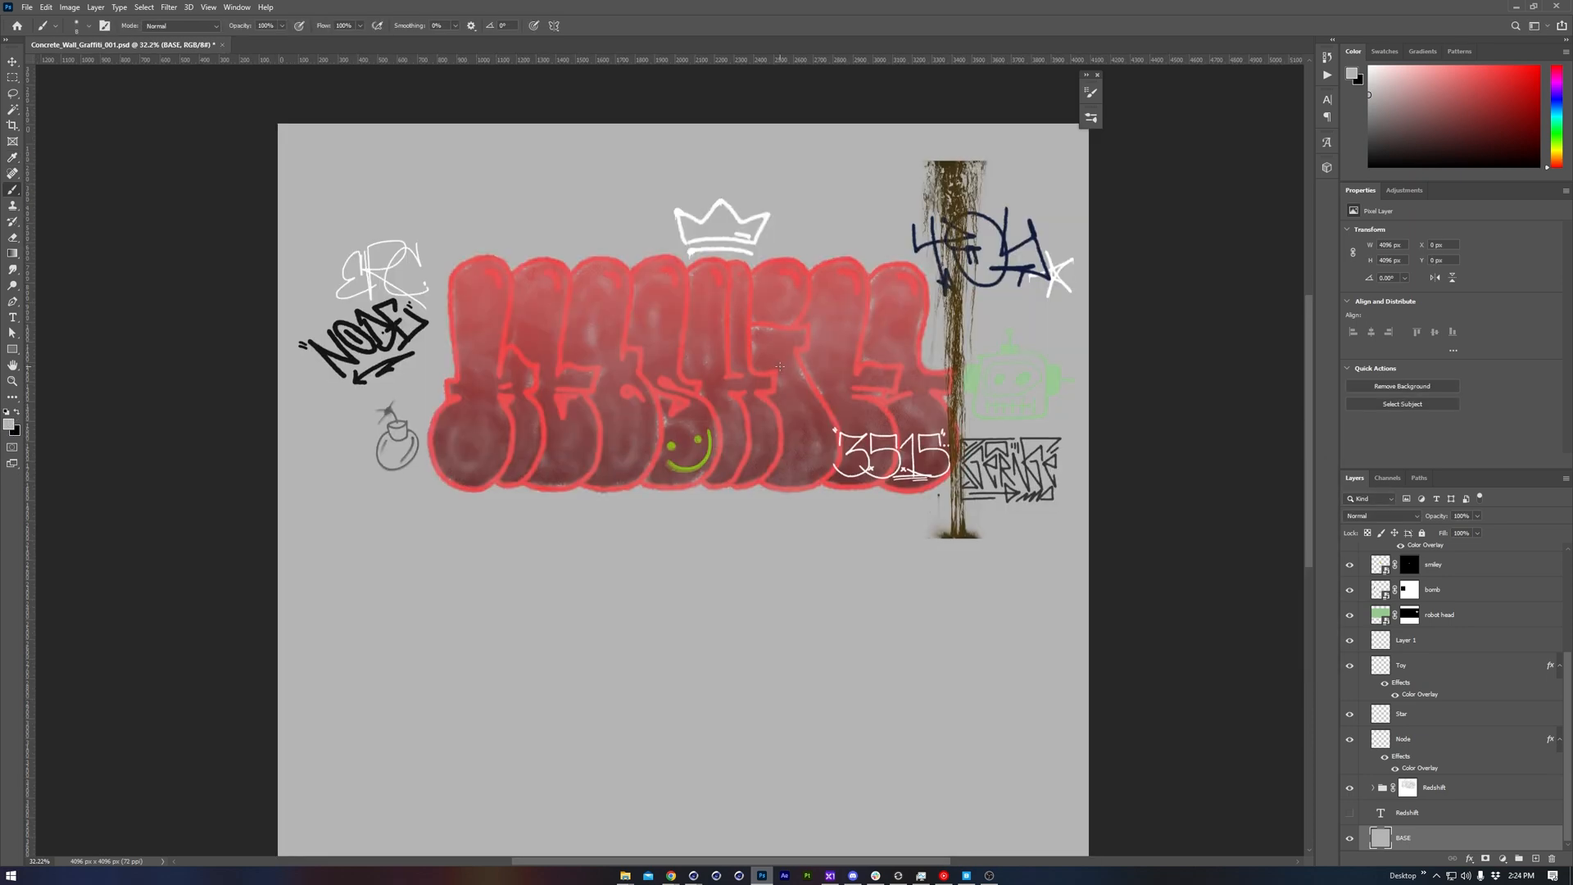
# Switch to Cinema 4D and set the color space of the Concrete_Wall_Graffiti_001 texture to sRGB
pyautogui.hotkey('alt', 'Tab')
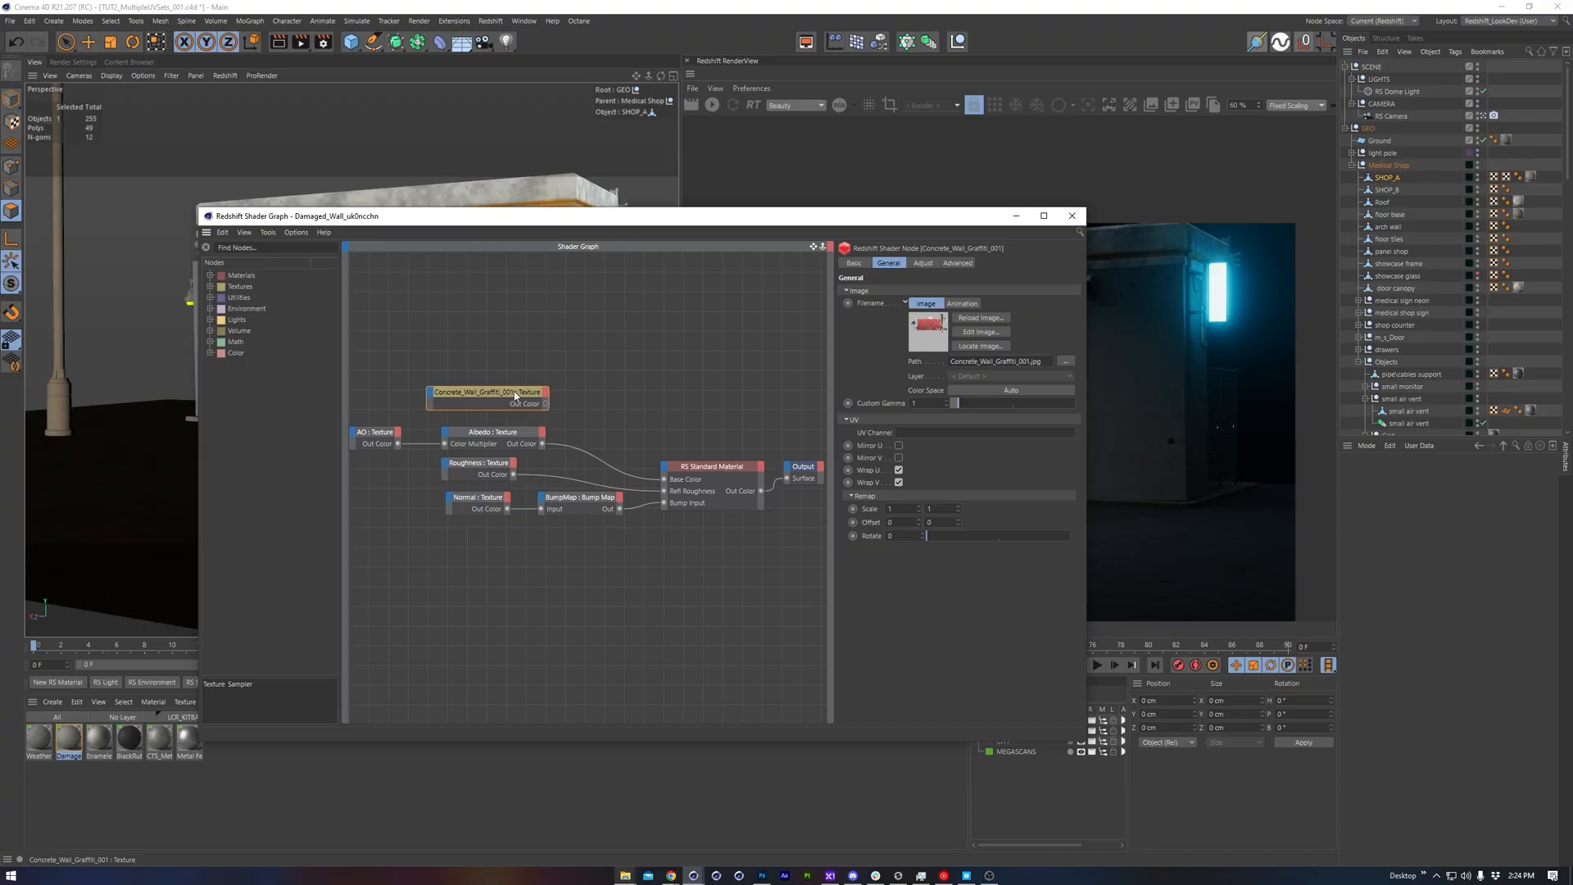
pyautogui.click(979, 391)
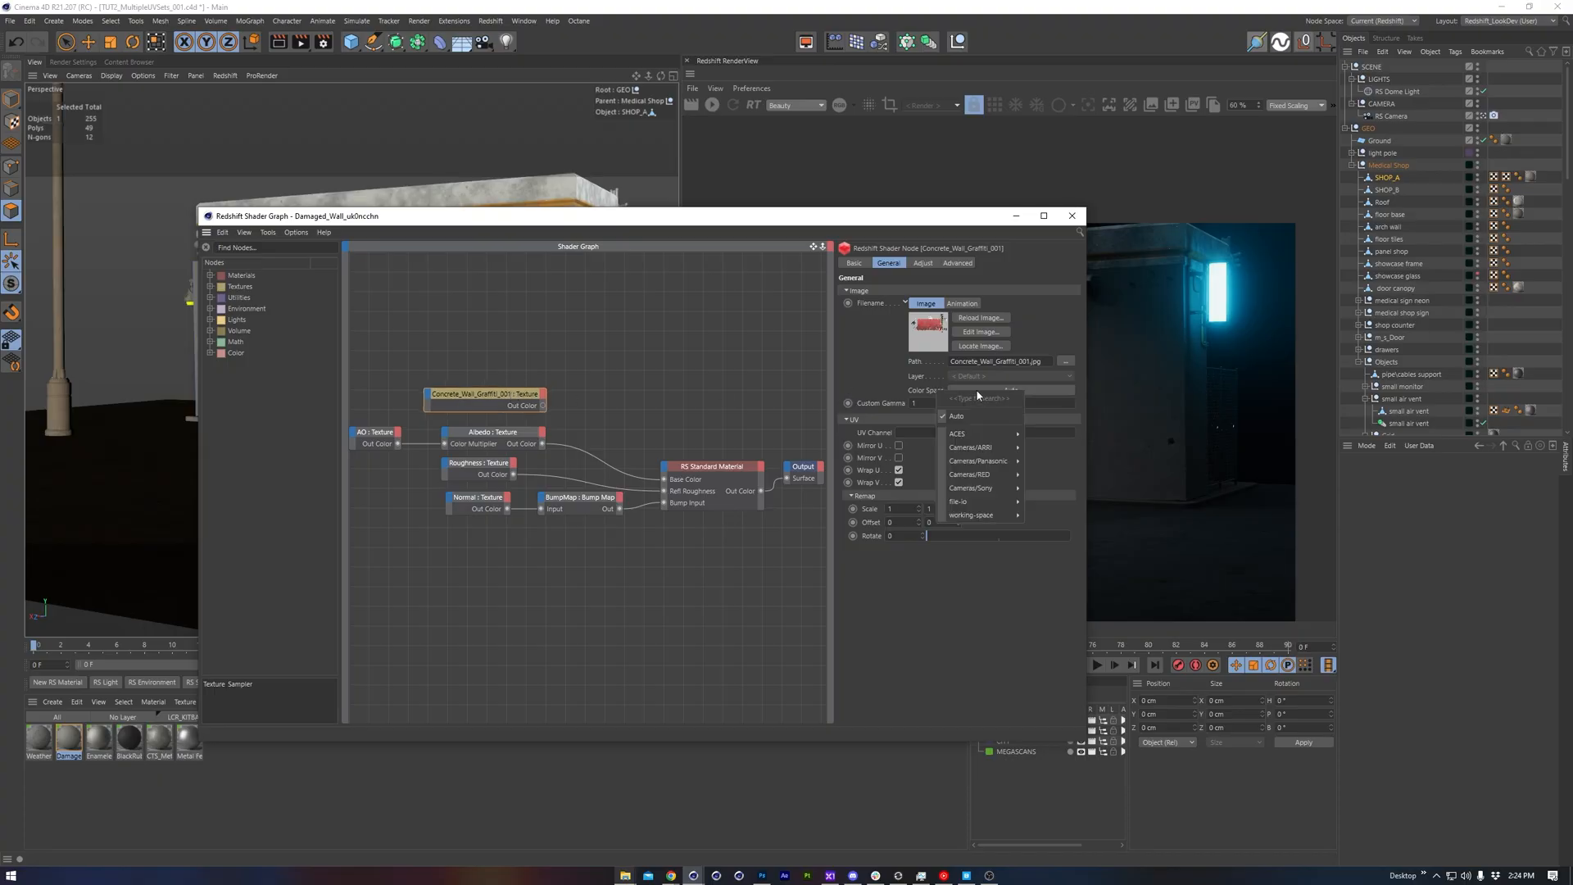
pyautogui.moveTo(981, 501)
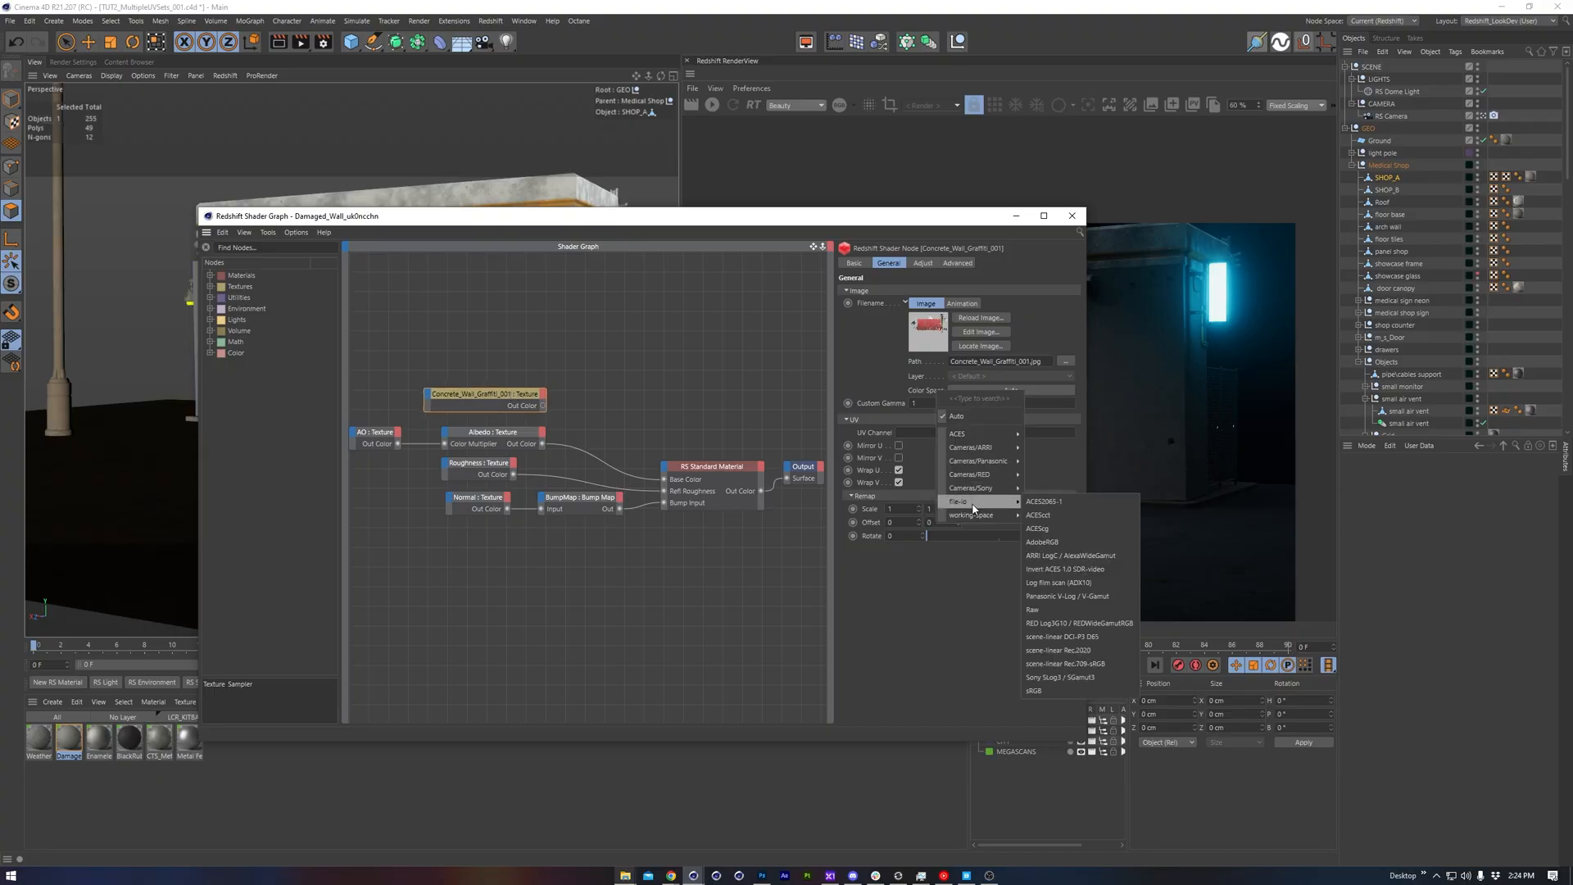
pyautogui.click(1067, 690)
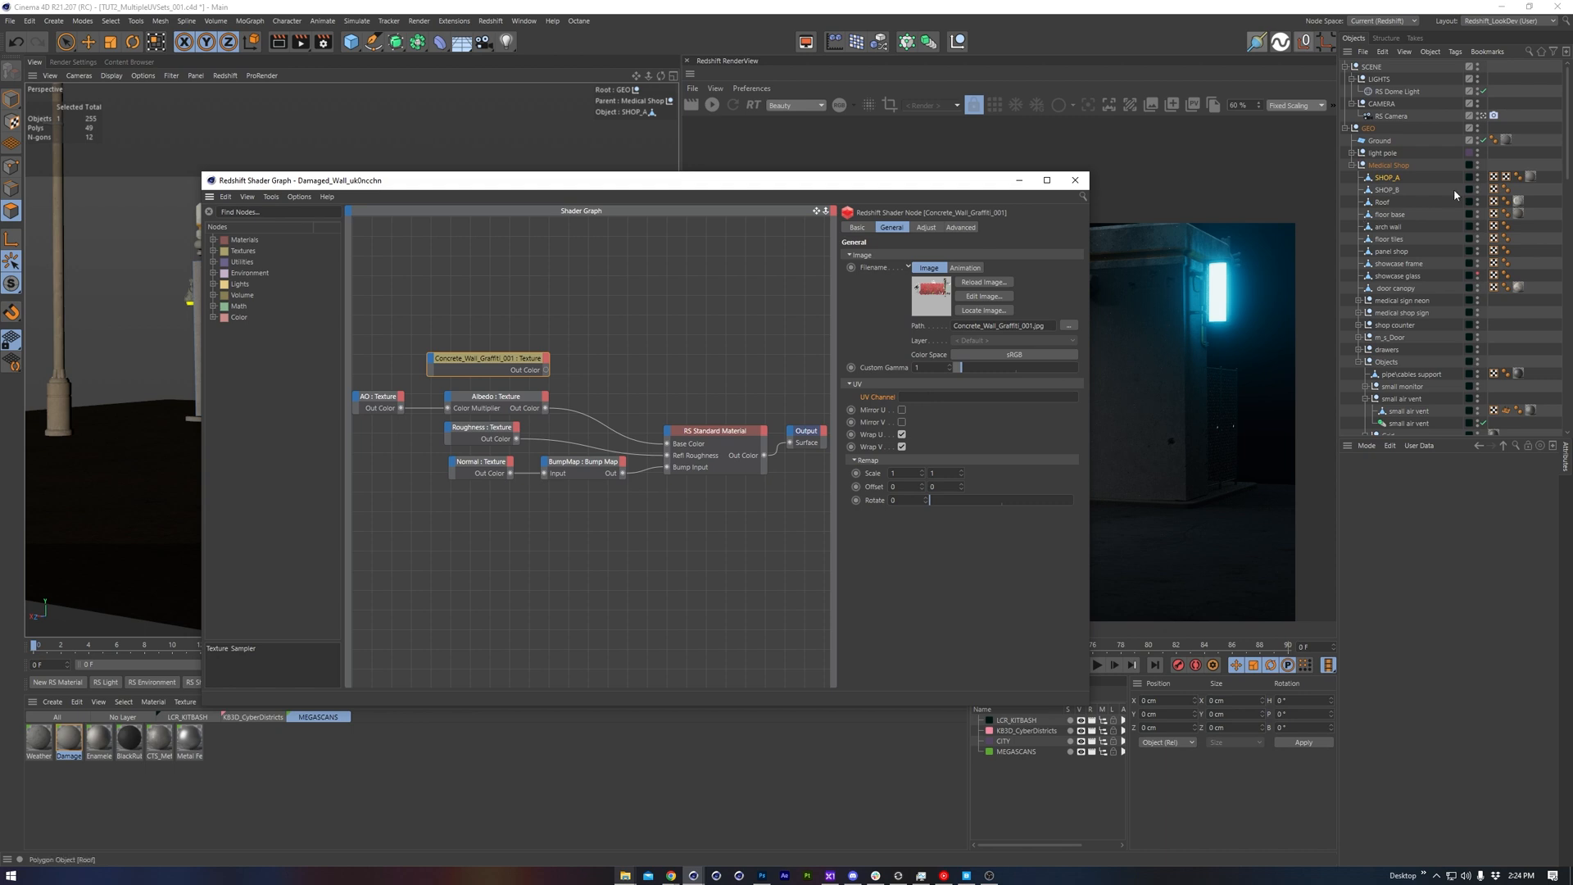
# Assign SHOP_A's UVW_2 tag to the graffiti texture's UV channel and its first UVW tag to the Albedo, AO, Normal and Roughness textures
pyautogui.click(1507, 177)
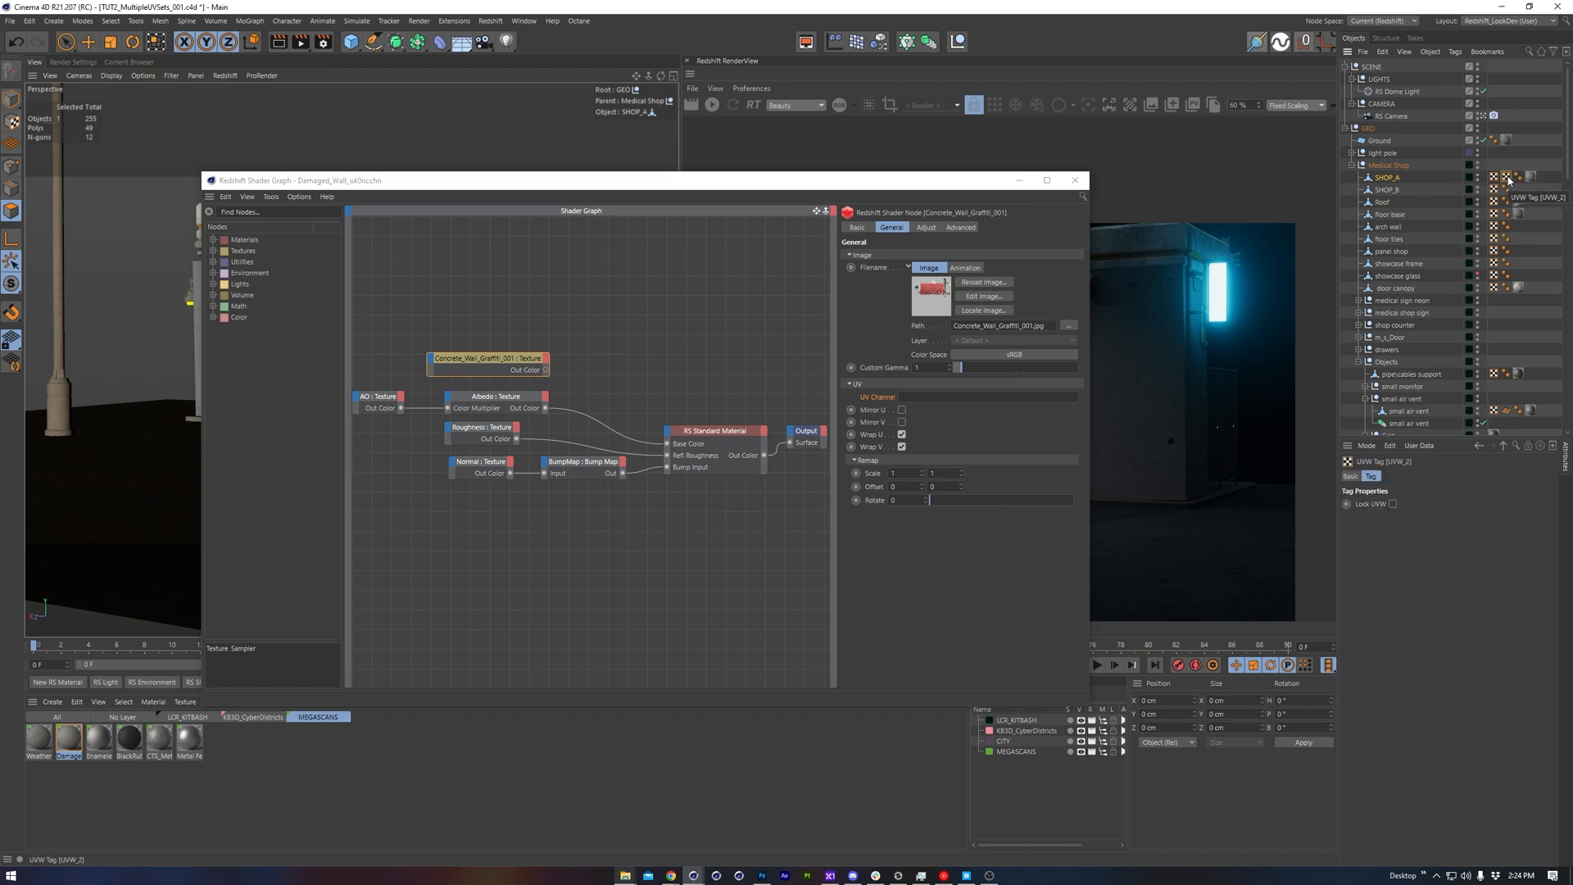
pyautogui.moveTo(1507, 177); pyautogui.dragTo(967, 396)
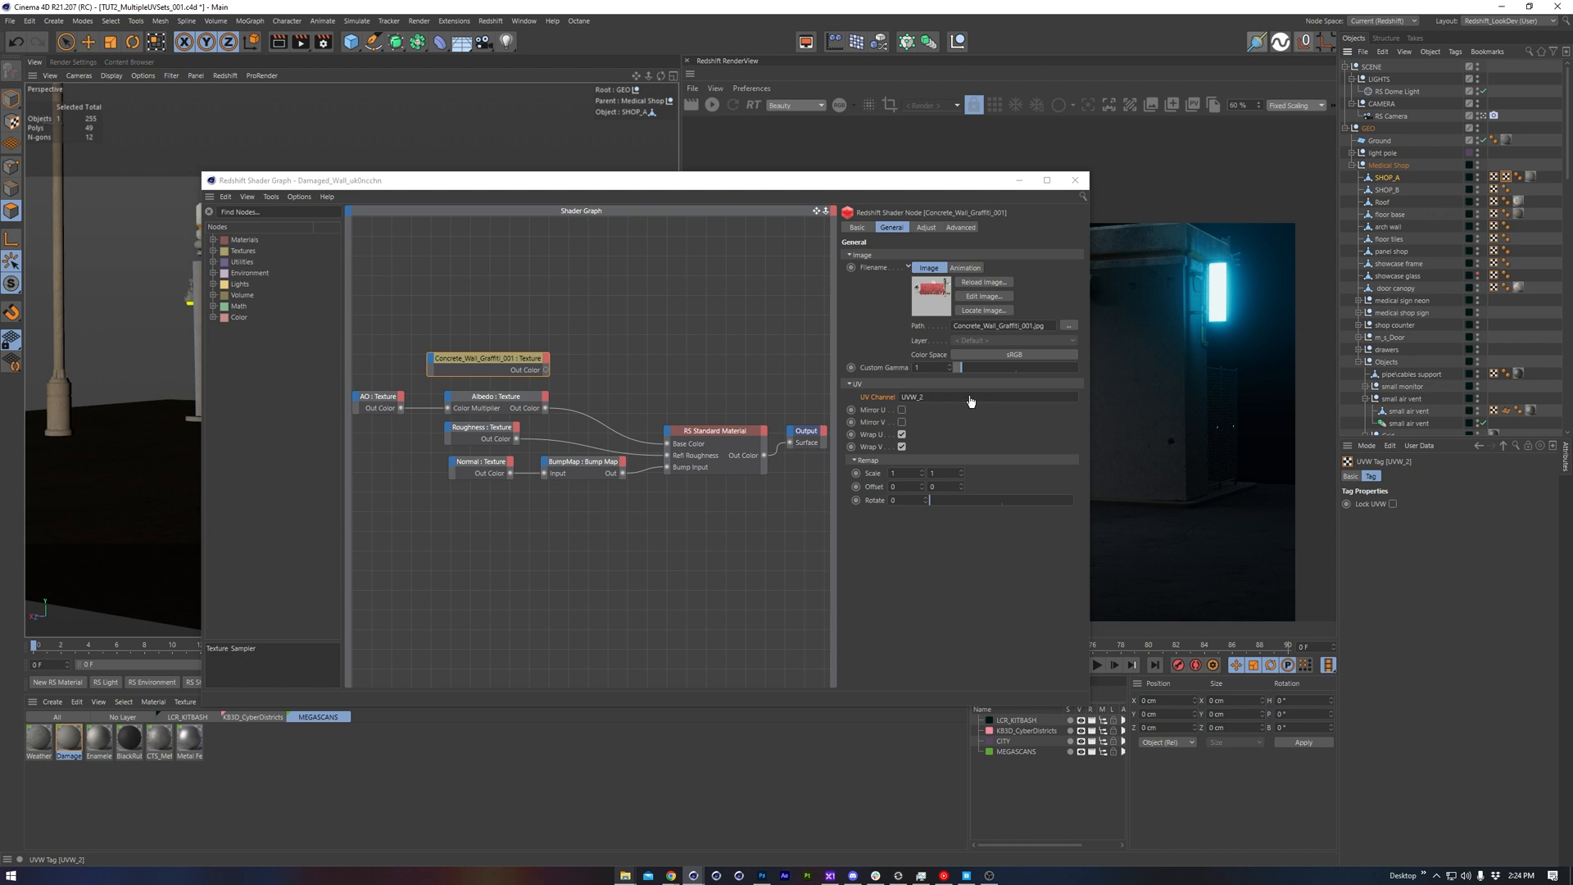
pyautogui.click(511, 363)
pyautogui.moveTo(450, 427); pyautogui.dragTo(490, 388)
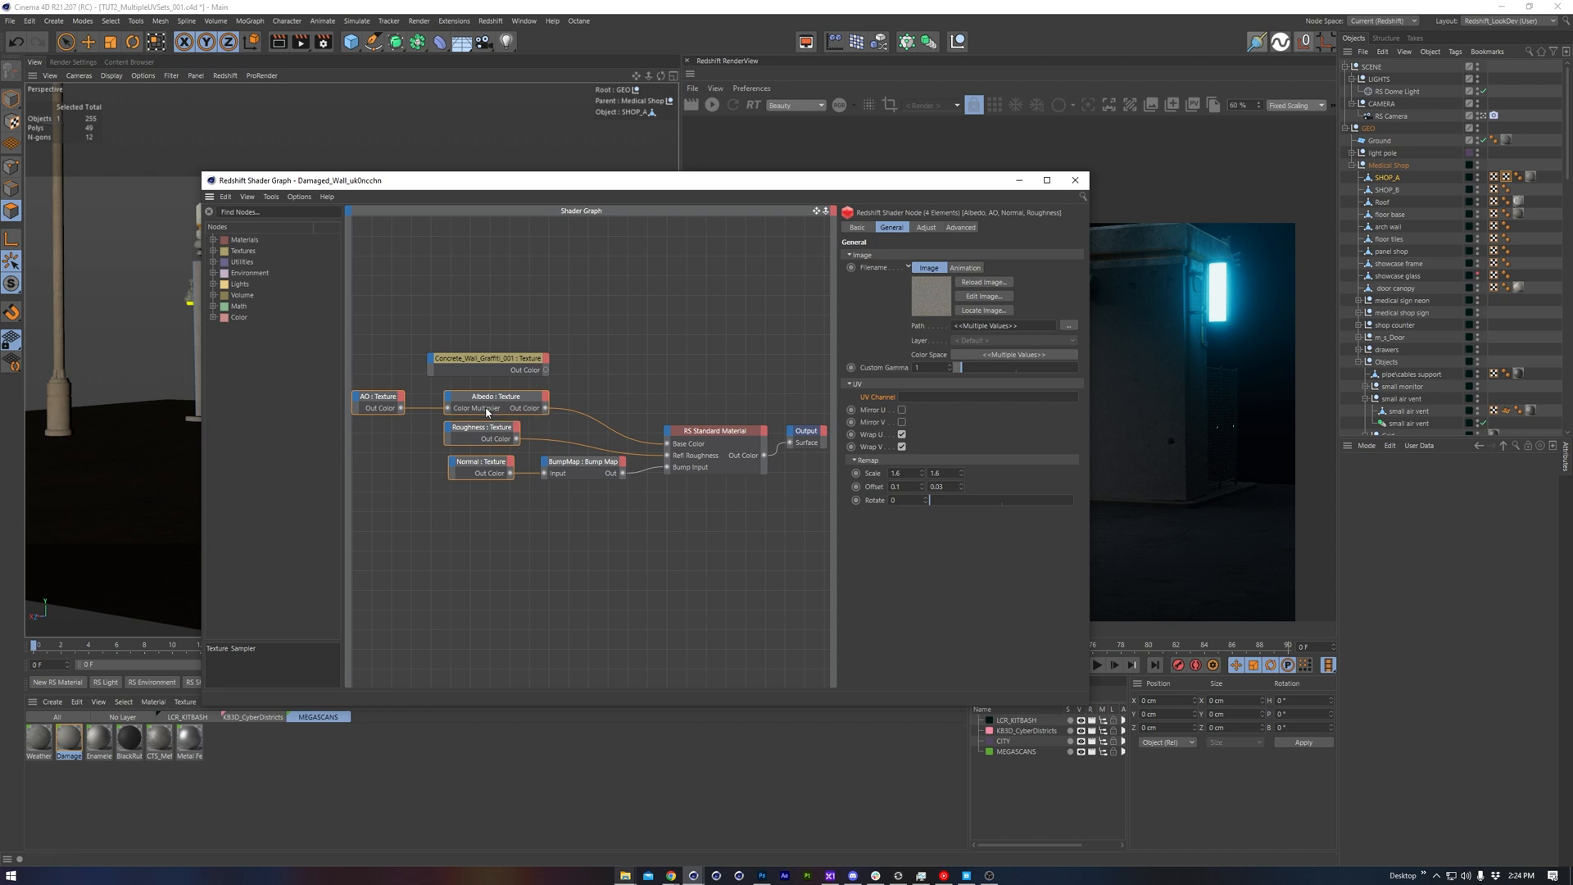
pyautogui.moveTo(1496, 178); pyautogui.dragTo(943, 404)
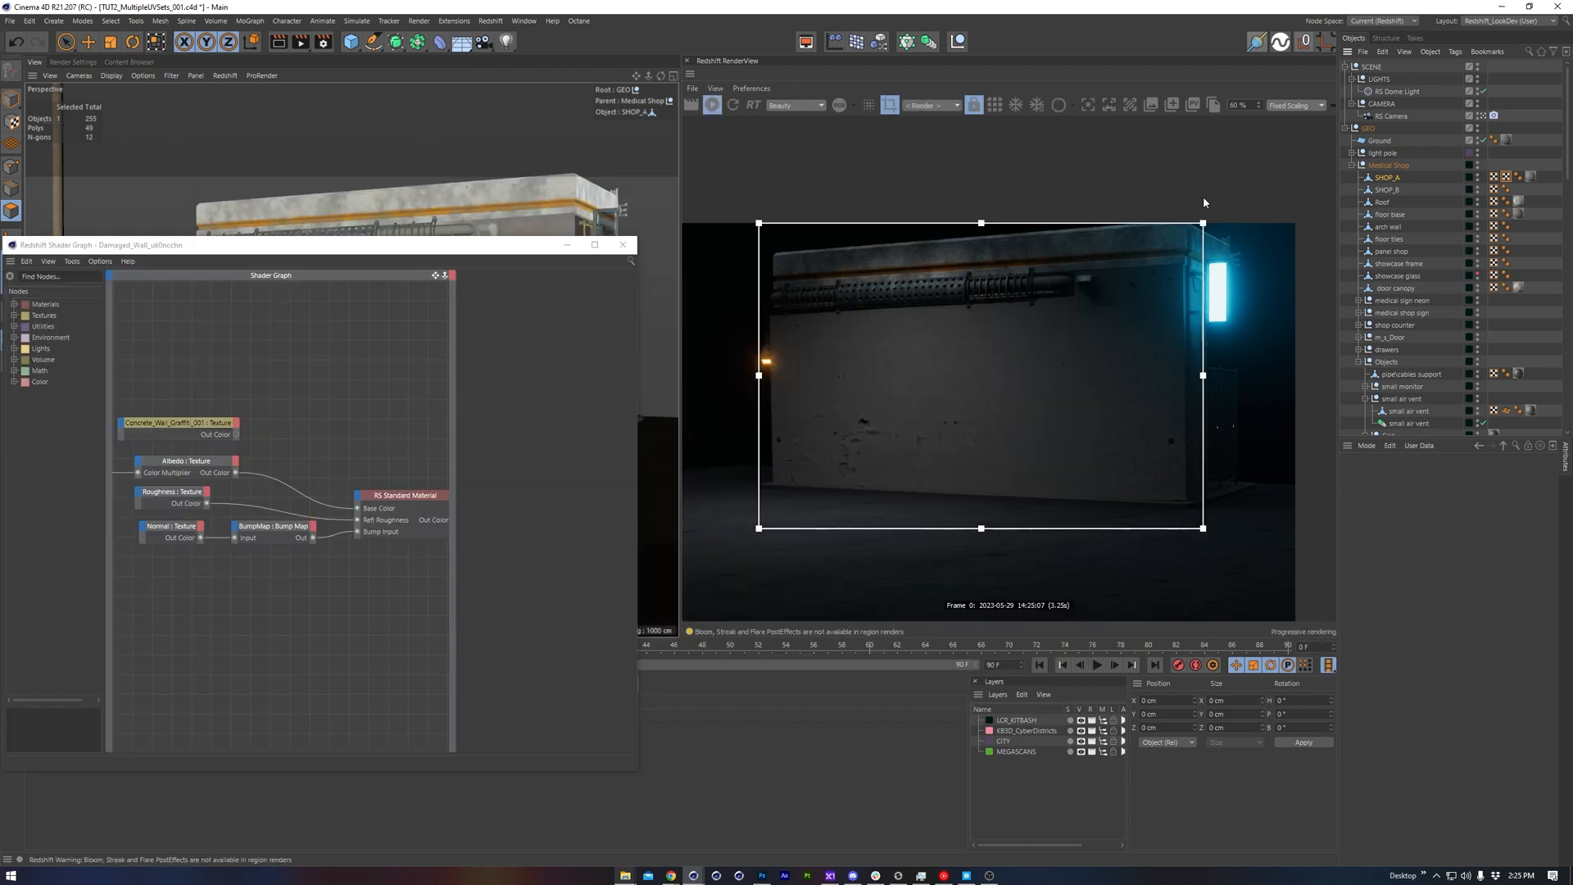
# Add an RS Color Layer node to the Damaged_Wall shader graph
pyautogui.moveTo(408, 246); pyautogui.dragTo(573, 252)
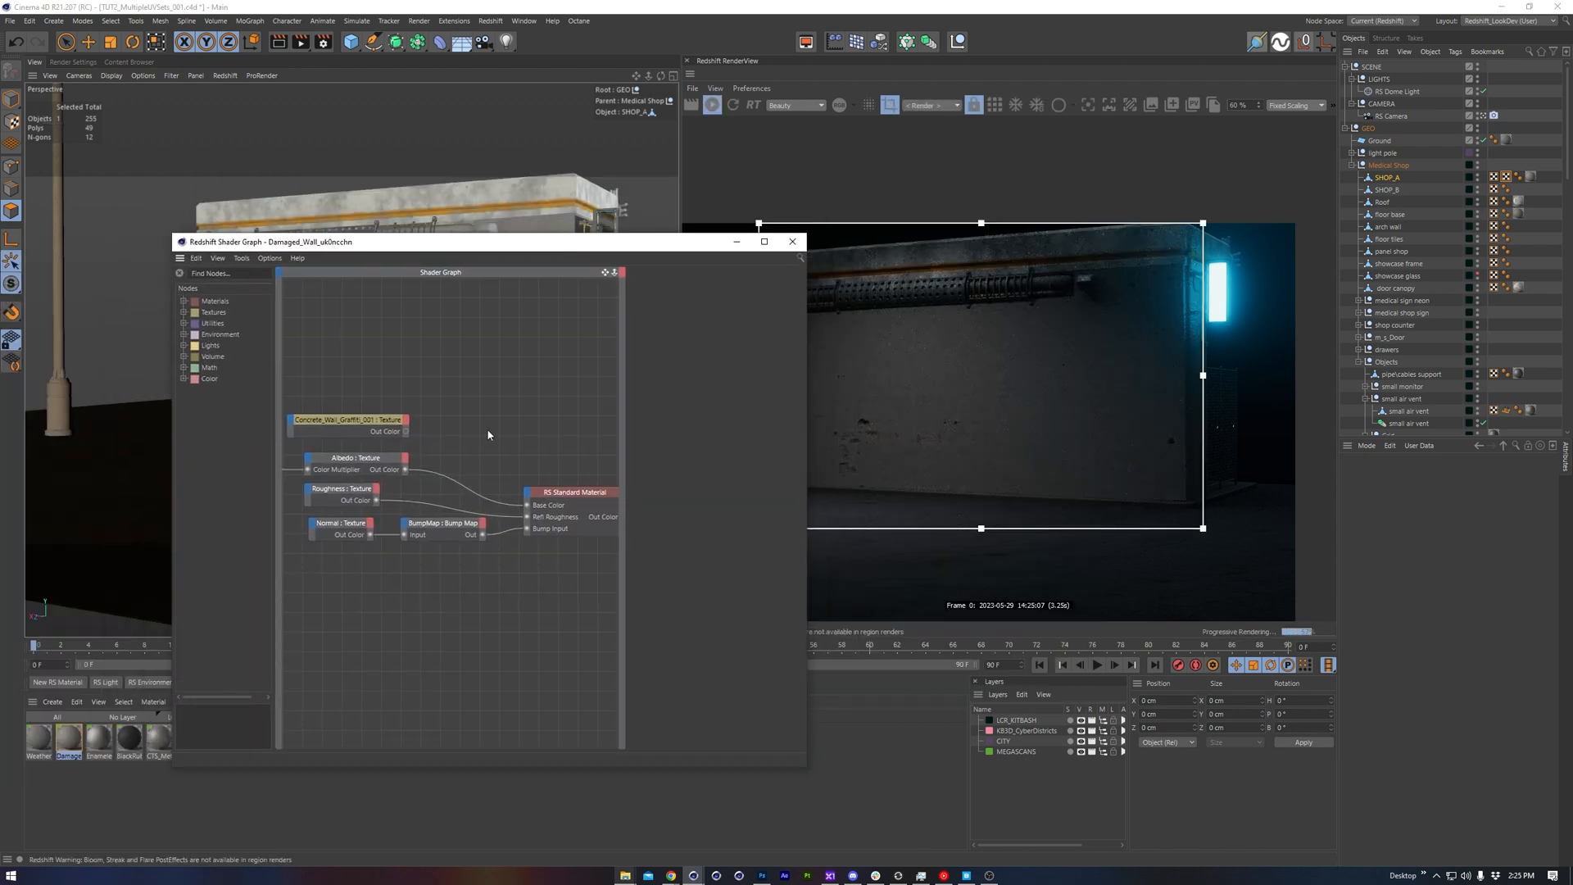
pyautogui.rightClick(488, 435)
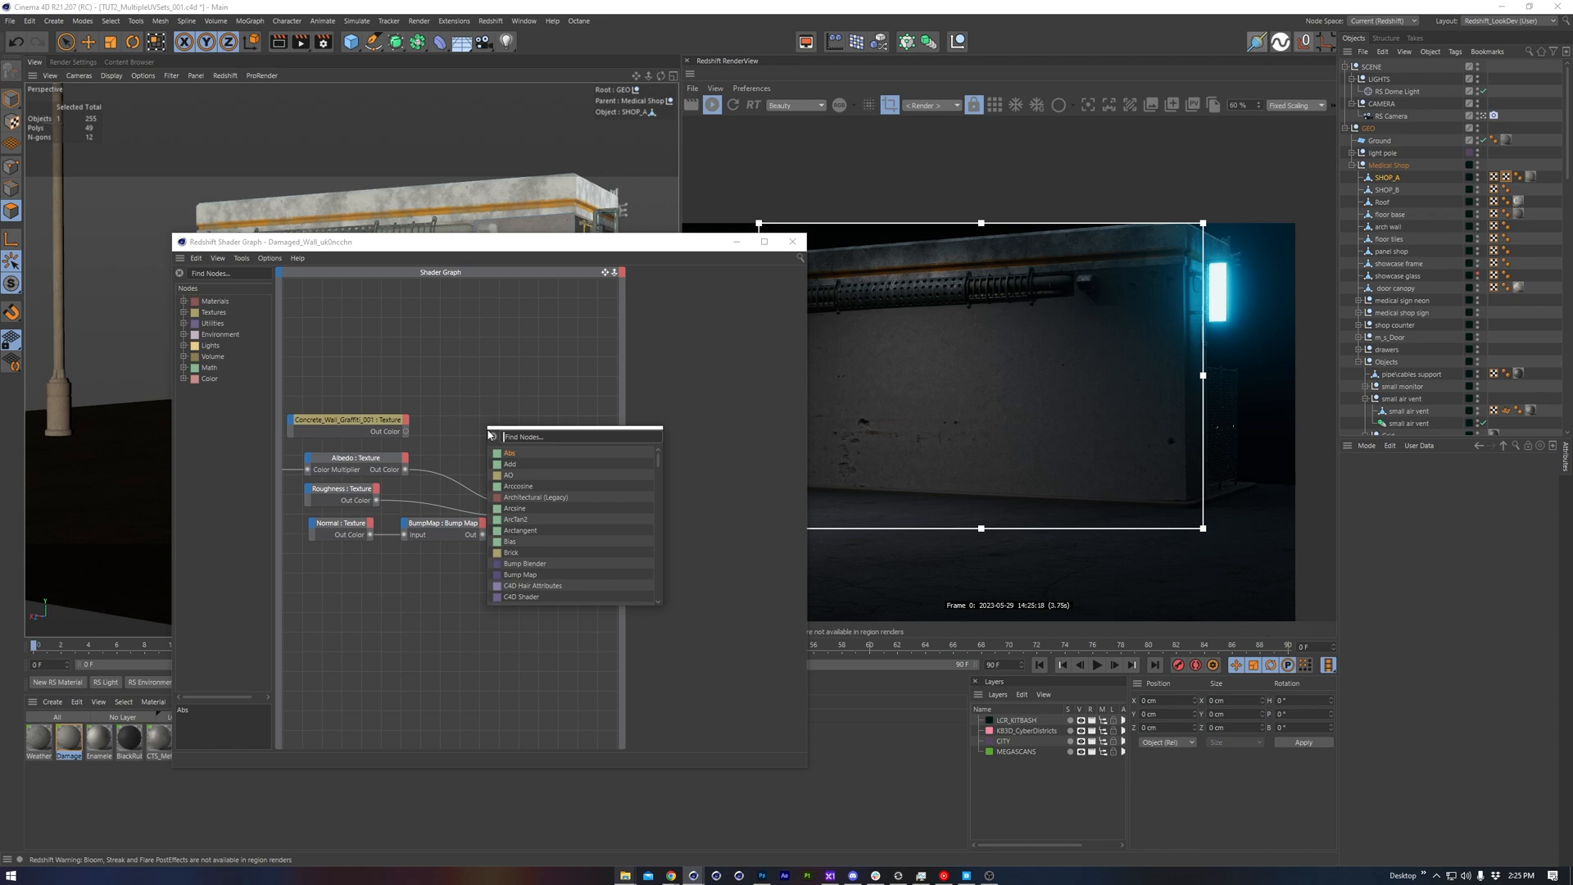
pyautogui.write('layer')
pyautogui.press('Return')
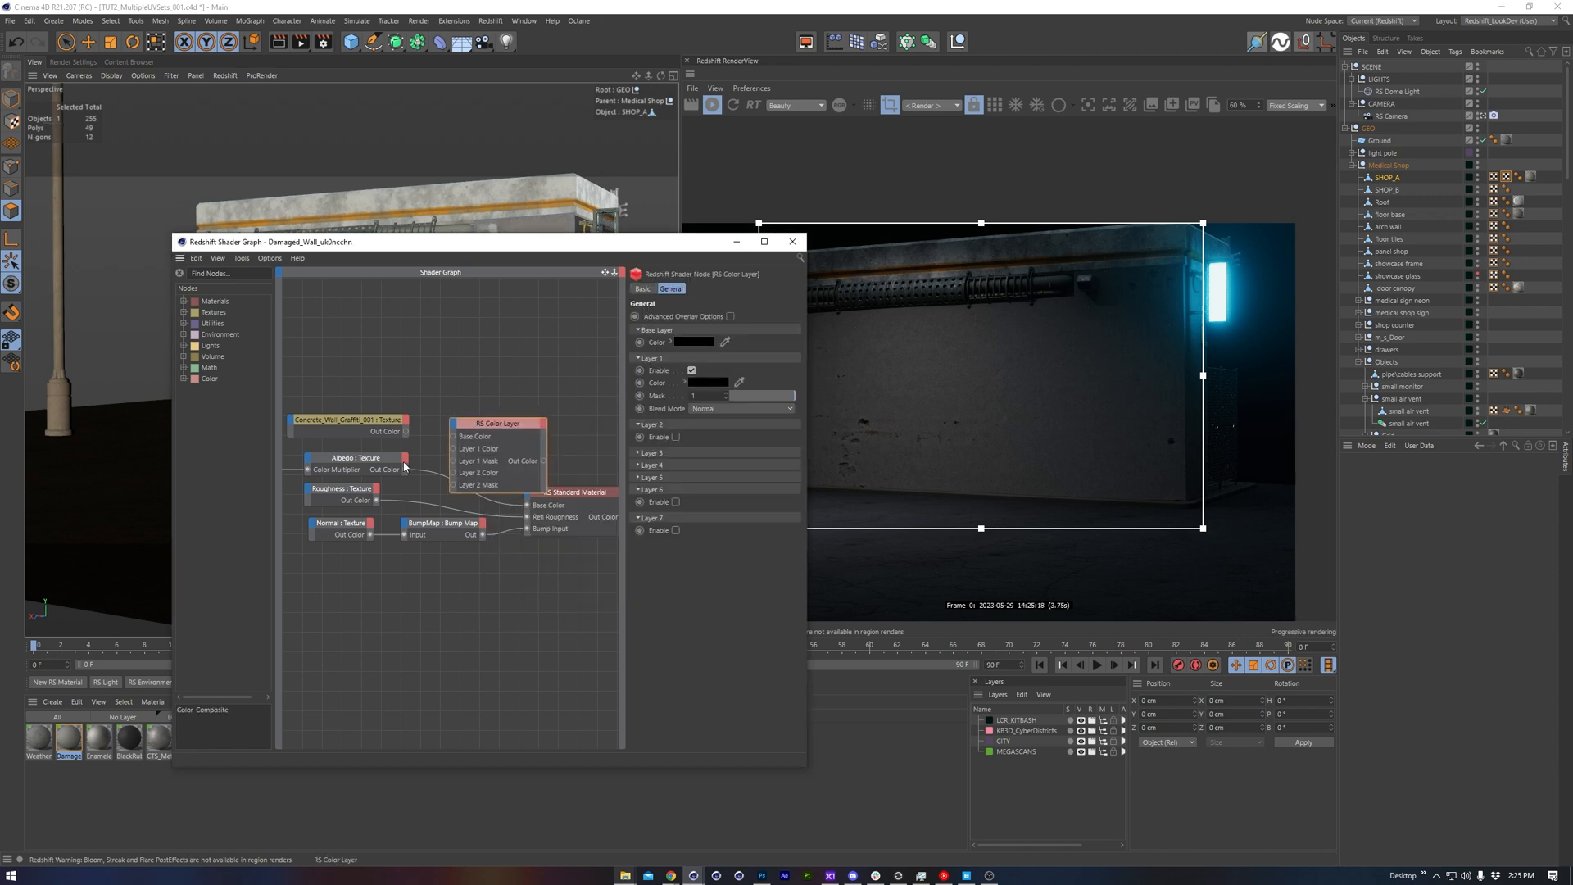
# Blend the graffiti texture as Layer 1 in Softlight over the Albedo as Base Color, and feed the color layer into the material's Base Color
pyautogui.moveTo(405, 471); pyautogui.dragTo(453, 437)
pyautogui.click(360, 426)
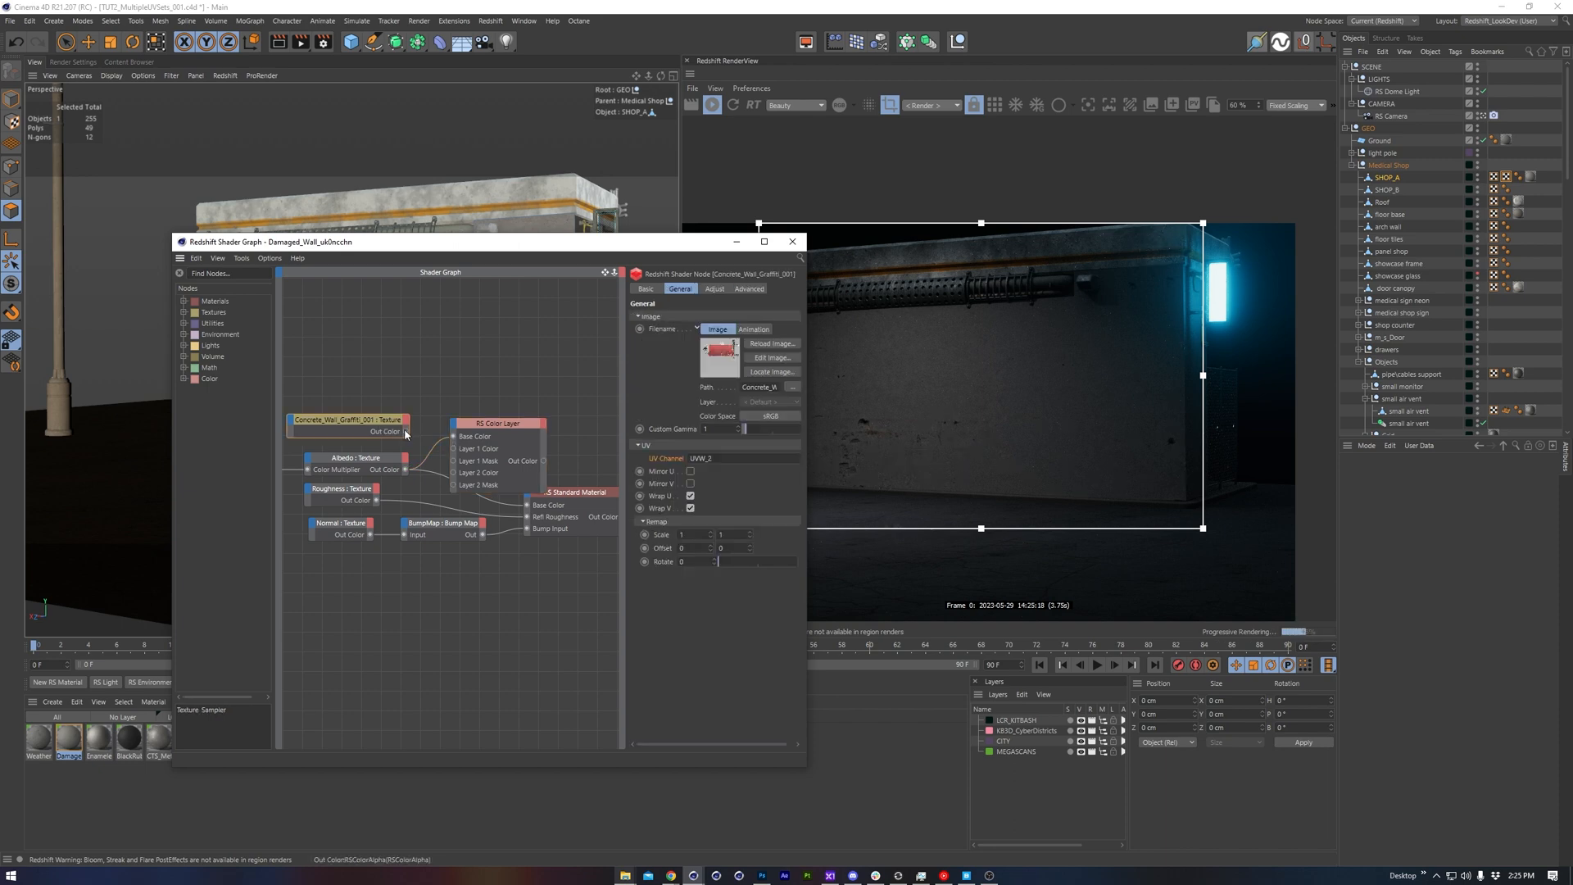
pyautogui.moveTo(510, 427); pyautogui.dragTo(499, 427)
pyautogui.click(734, 408)
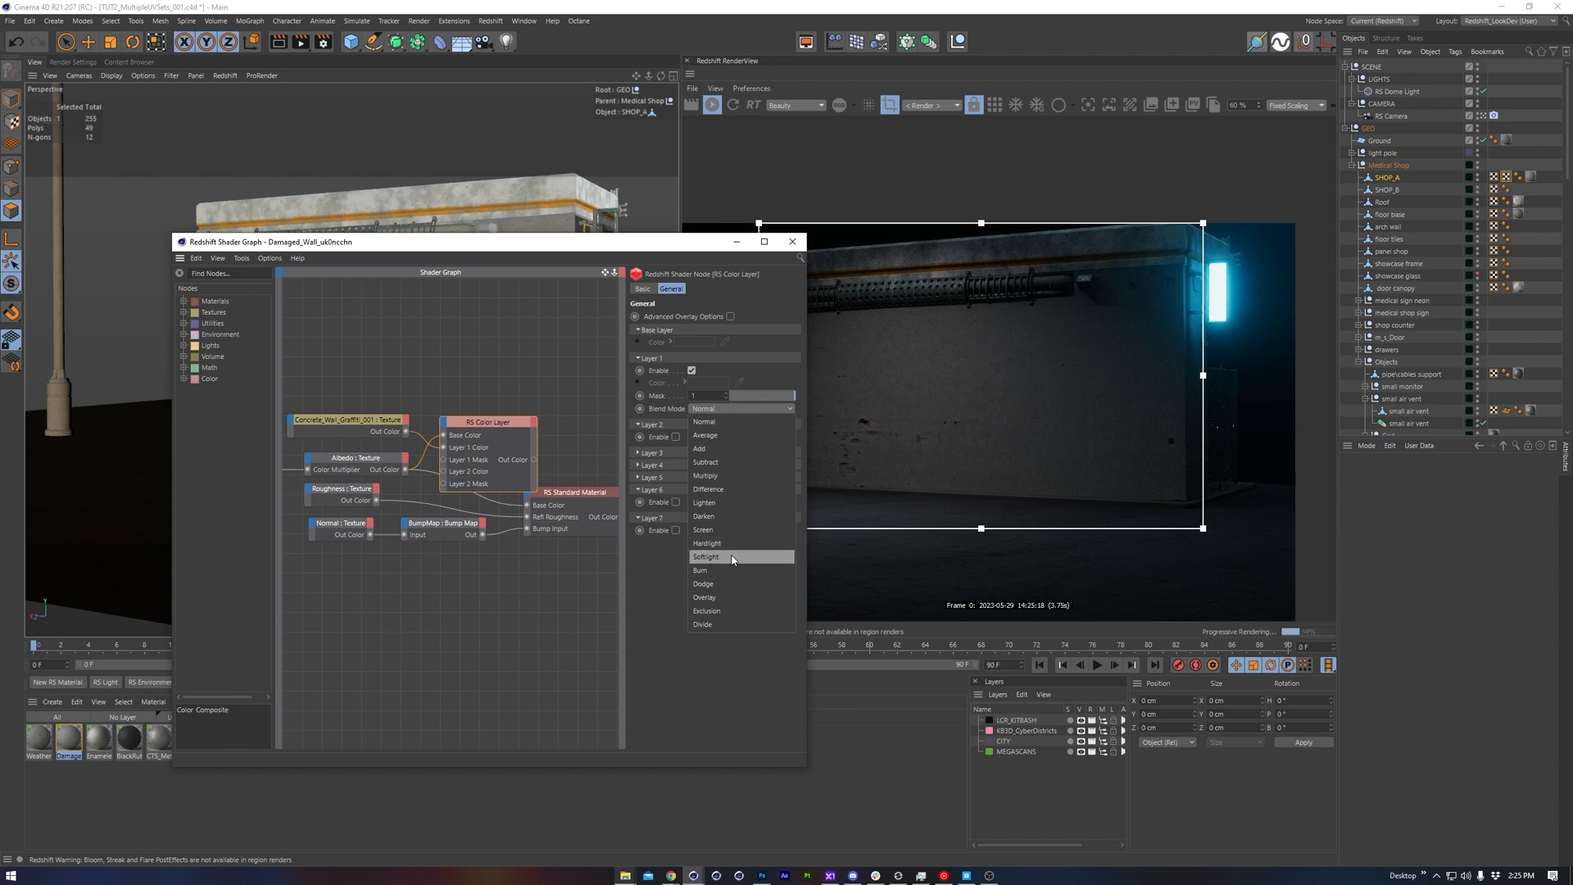
pyautogui.click(706, 556)
# Remove the RS Color Layer node's unused ports and place the Layer 1 Color port above Base Color
pyautogui.rightClick(503, 449)
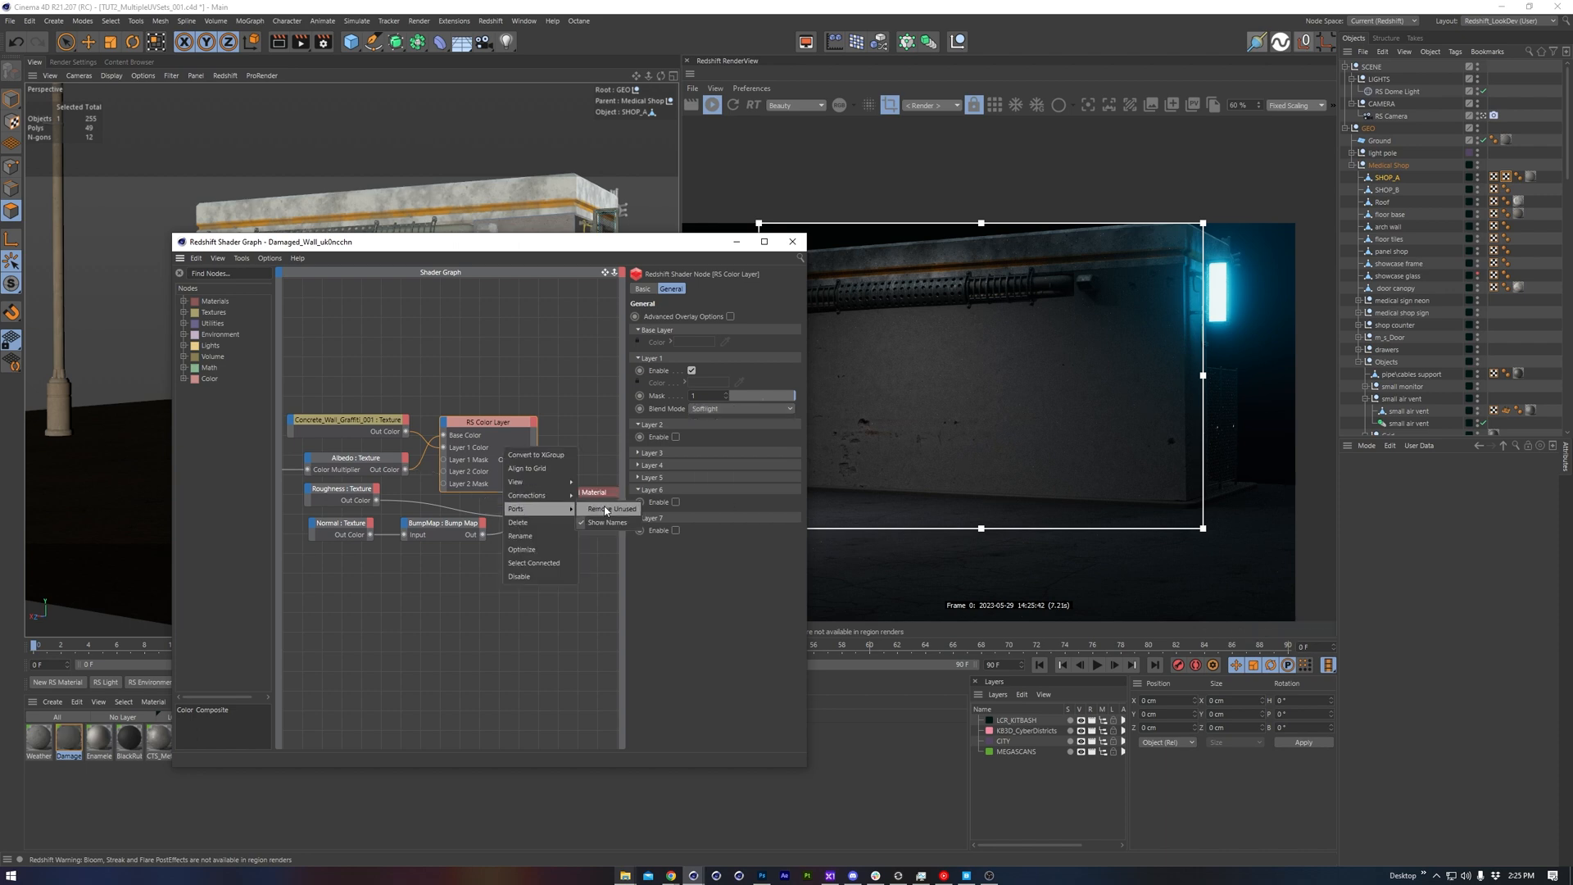
pyautogui.click(608, 511)
pyautogui.moveTo(465, 447); pyautogui.dragTo(464, 485)
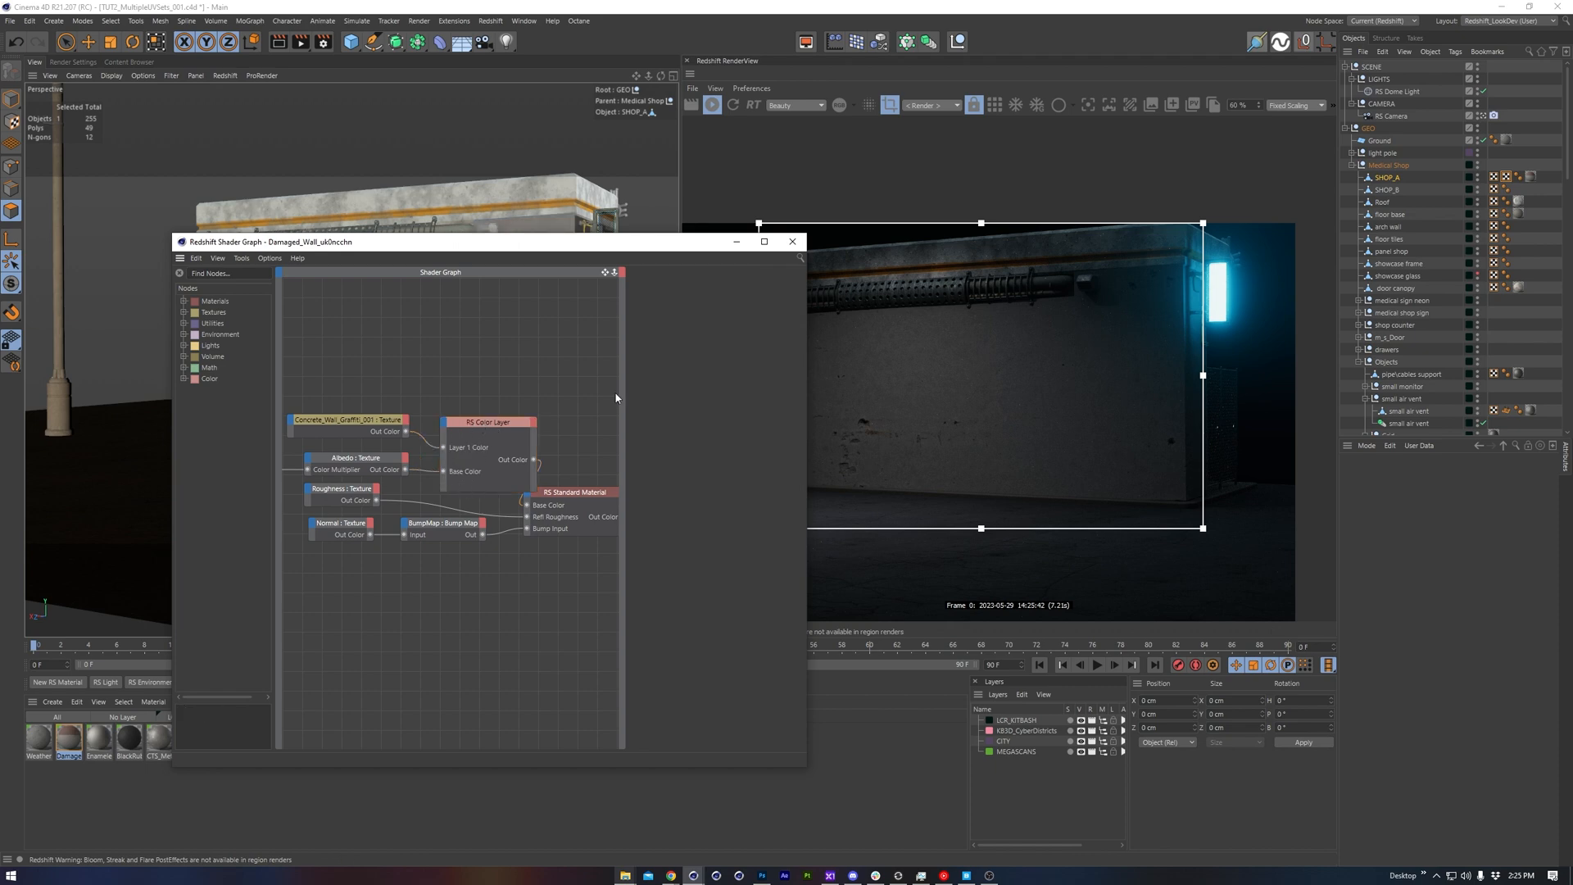